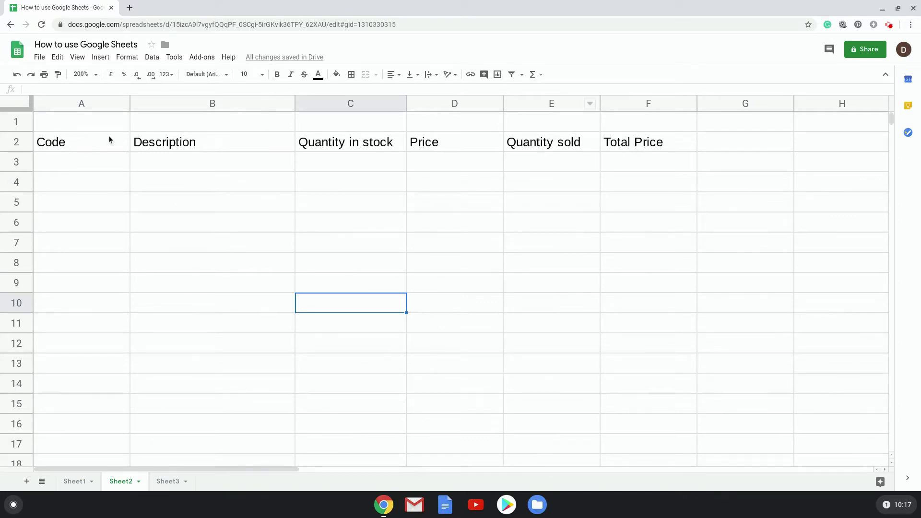
Step: Enter the code FD101 and the description Banana in row 3 of Sheet2
left_click(81, 163)
left_click(152, 162)
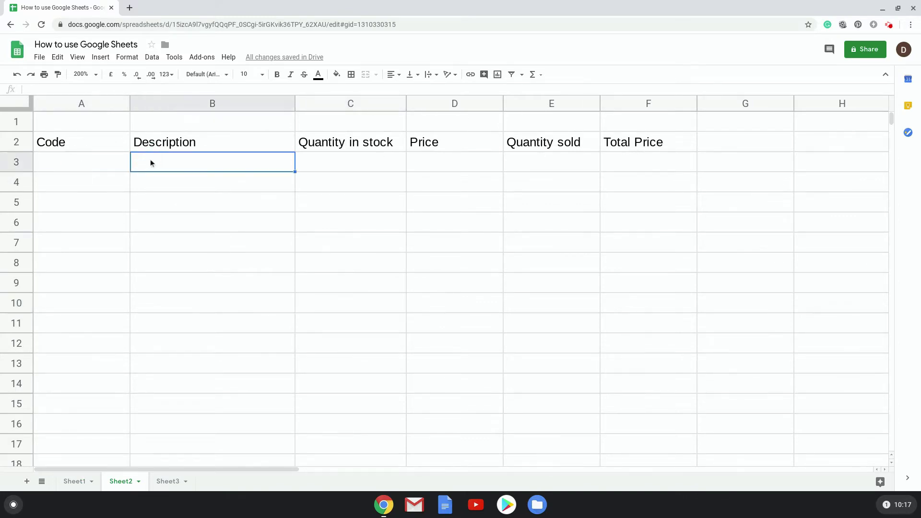
left_click(90, 169)
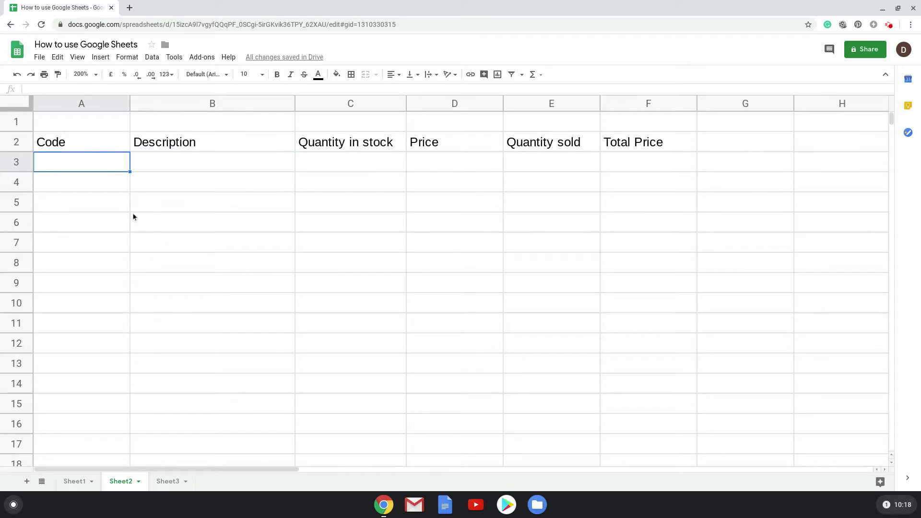
type("FD")
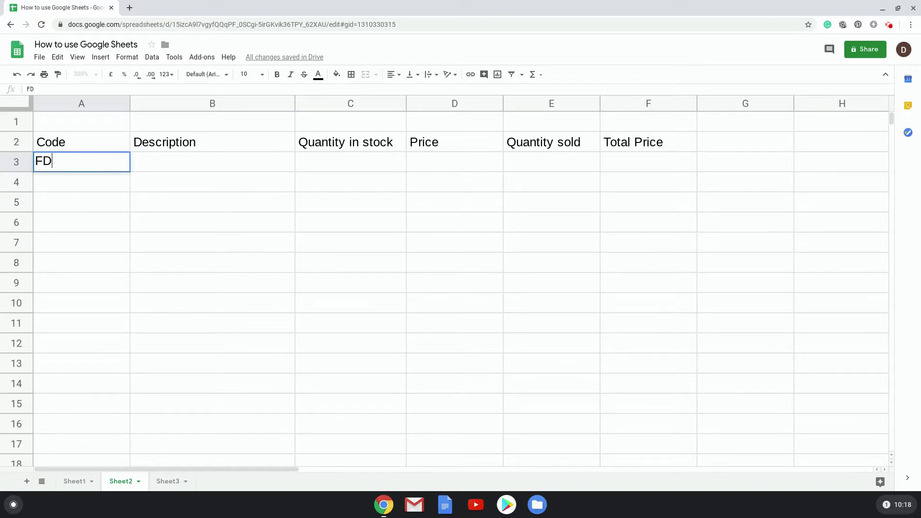
type("101")
key("Tab")
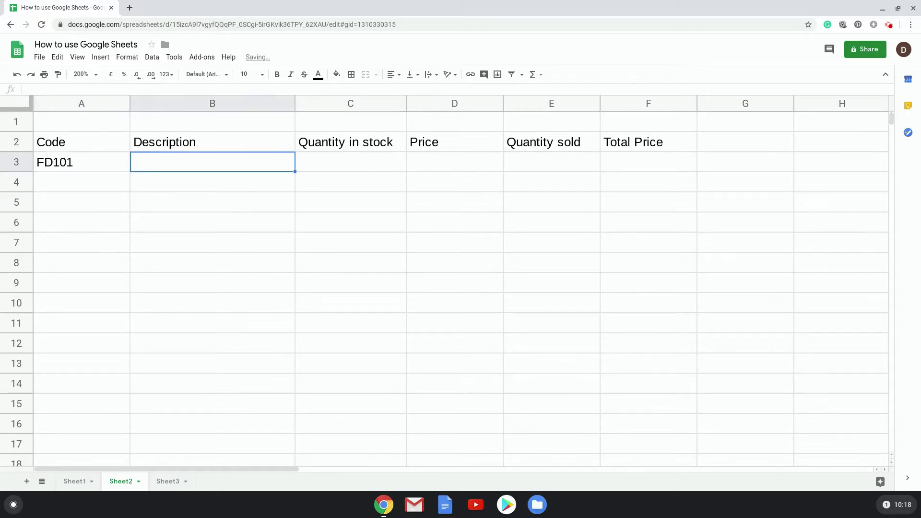
type("Banaa")
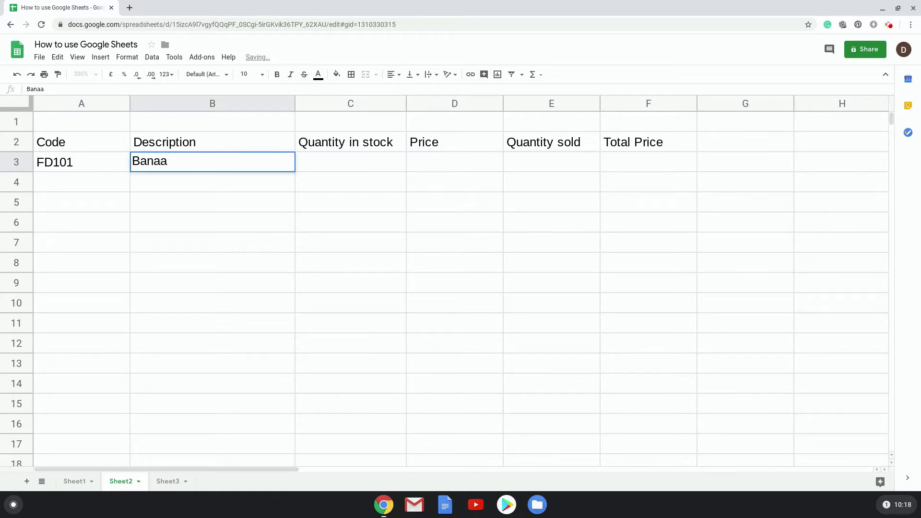
key("BackSpace")
type("na")
key("Tab")
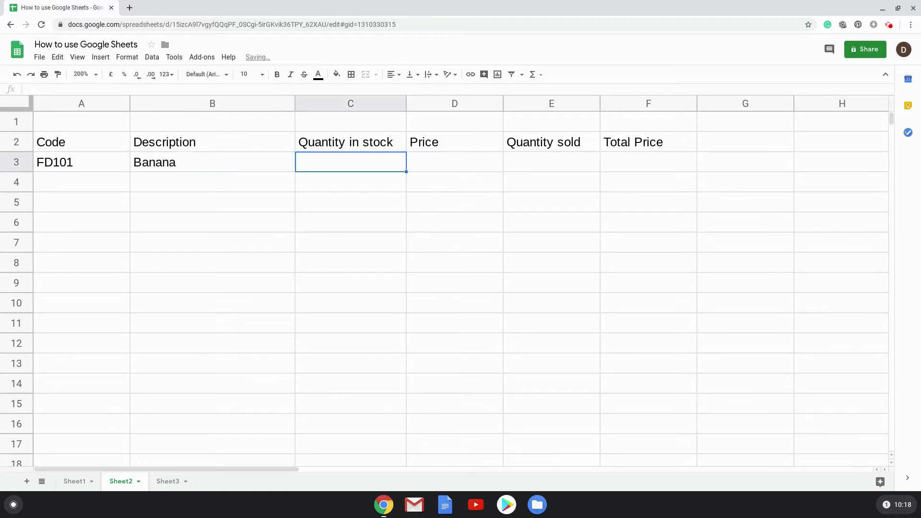
Step: Look up the single banana's price on Sheet1 and enter 0.25 in cell C3 of Sheet2
left_click(91, 482)
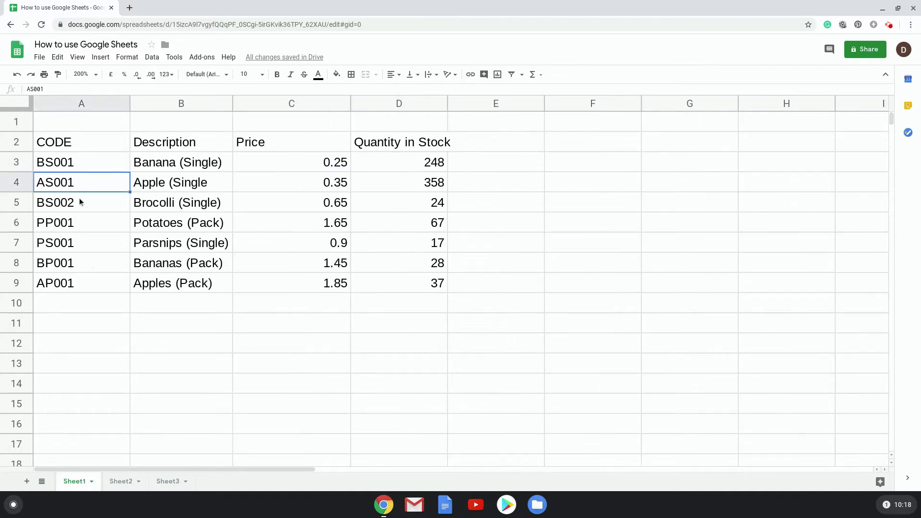
left_click(118, 481)
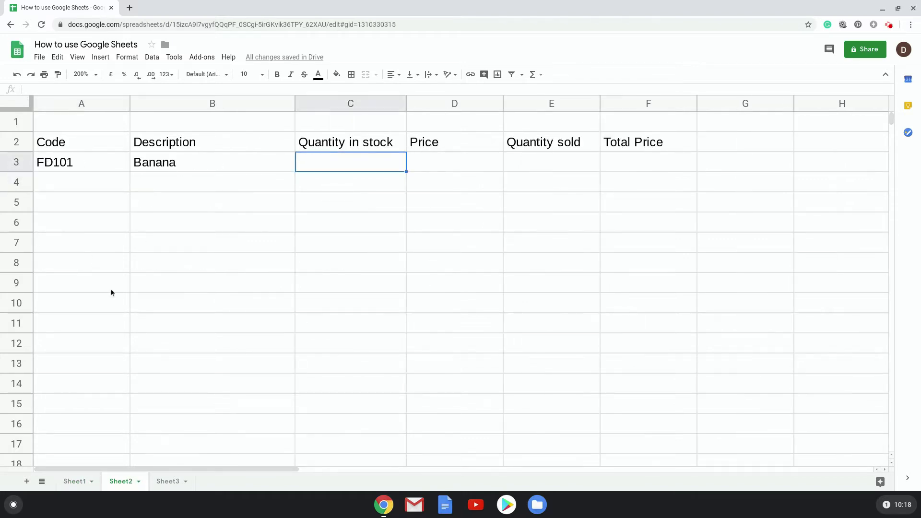
left_click(76, 481)
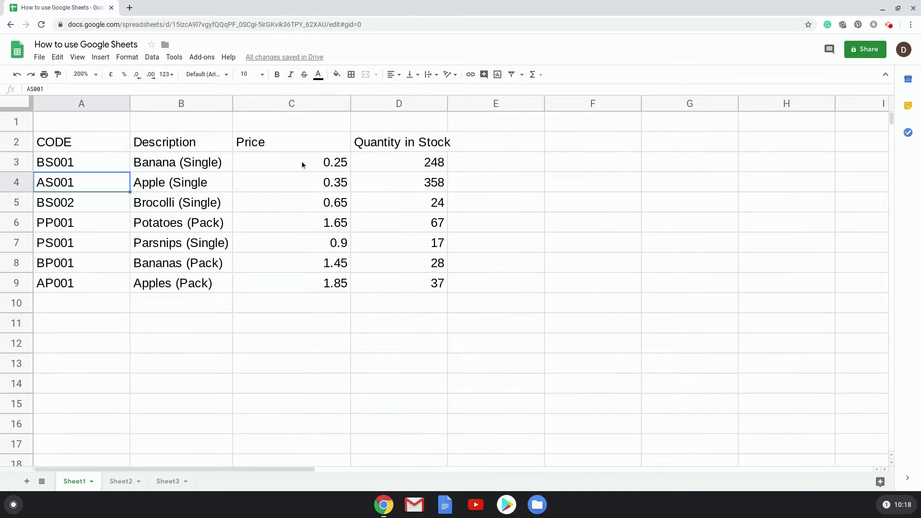
left_click(329, 167)
left_click(128, 480)
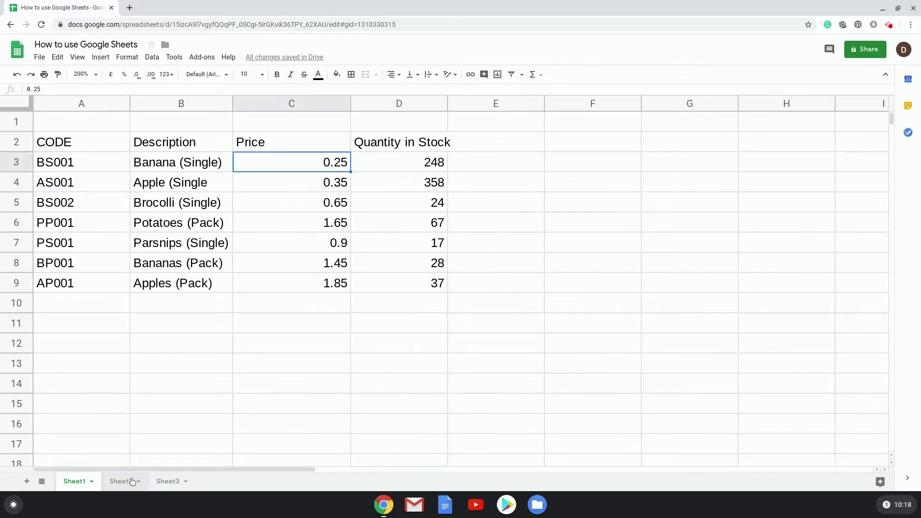
left_click(447, 163)
left_click(381, 162)
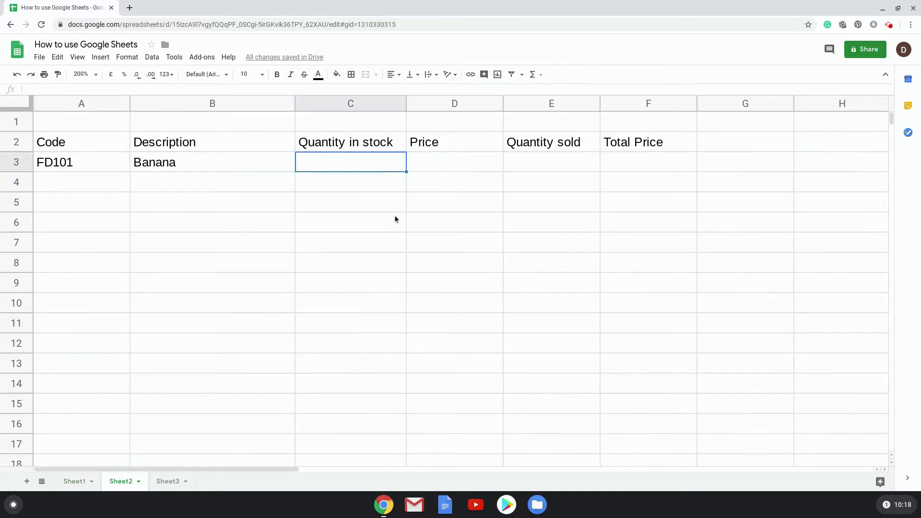
type("0.25")
key("Return")
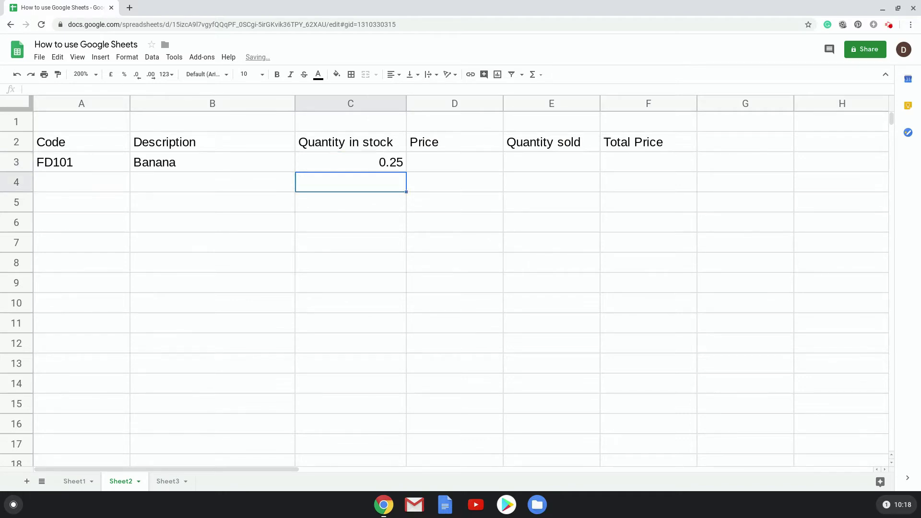
Step: Enter 0.25 as the banana's price in cell D3
left_click(481, 168)
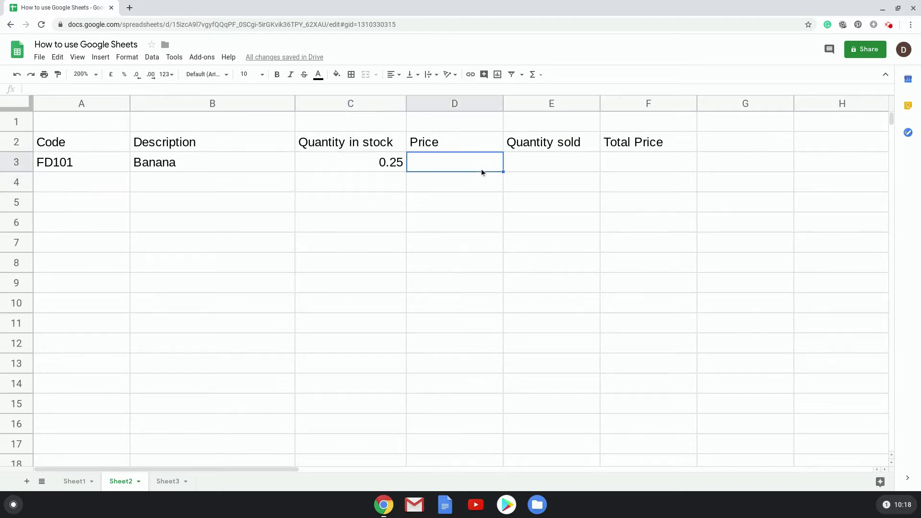
type("0.25")
key("Left")
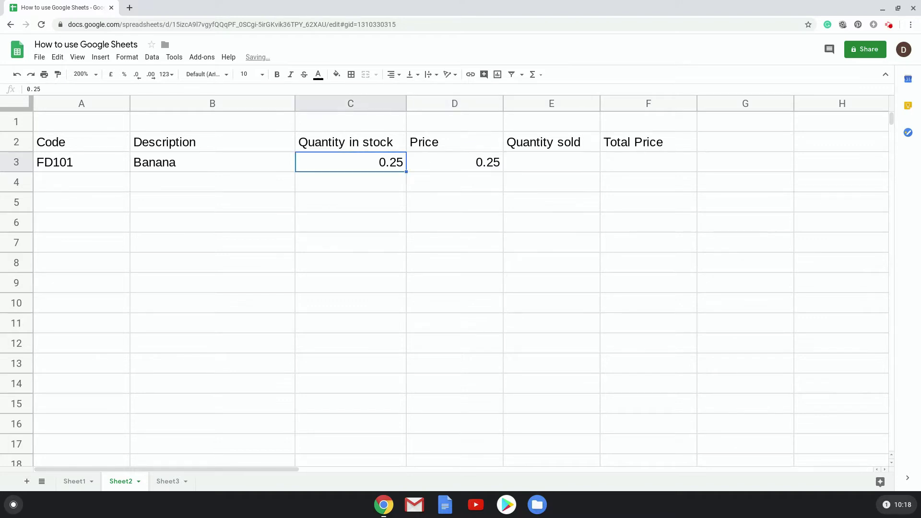
Step: Check the banana stock on Sheet1 and set the quantity in stock in C3 of Sheet2 to 248
key("BackSpace")
key("Left")
left_click(331, 161)
left_click(91, 482)
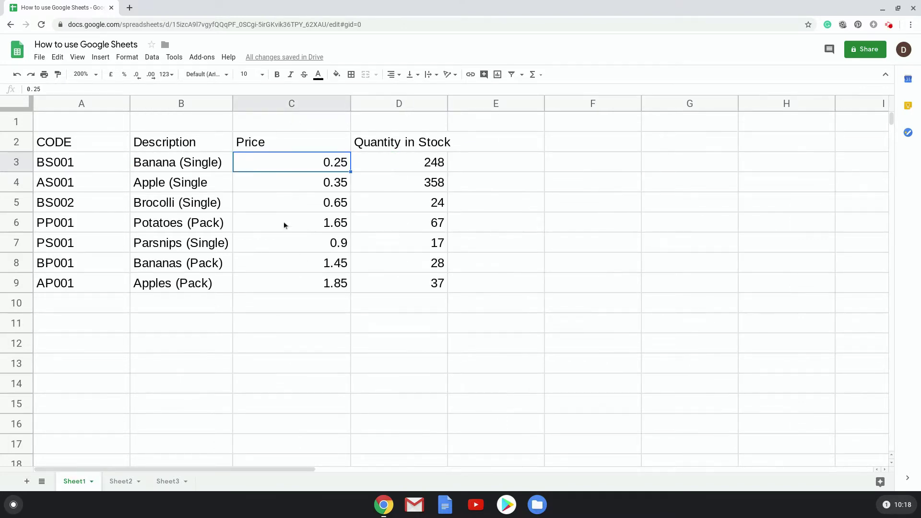
left_click(121, 481)
type("248")
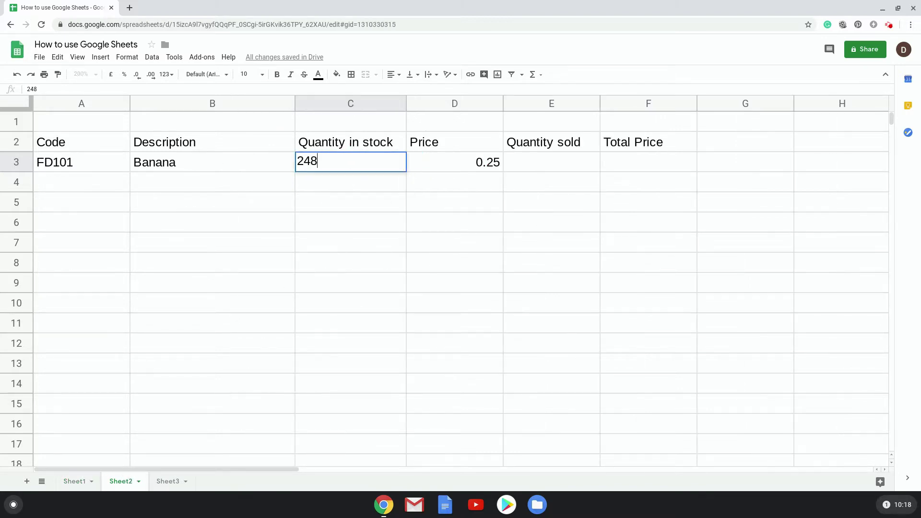
key("Tab")
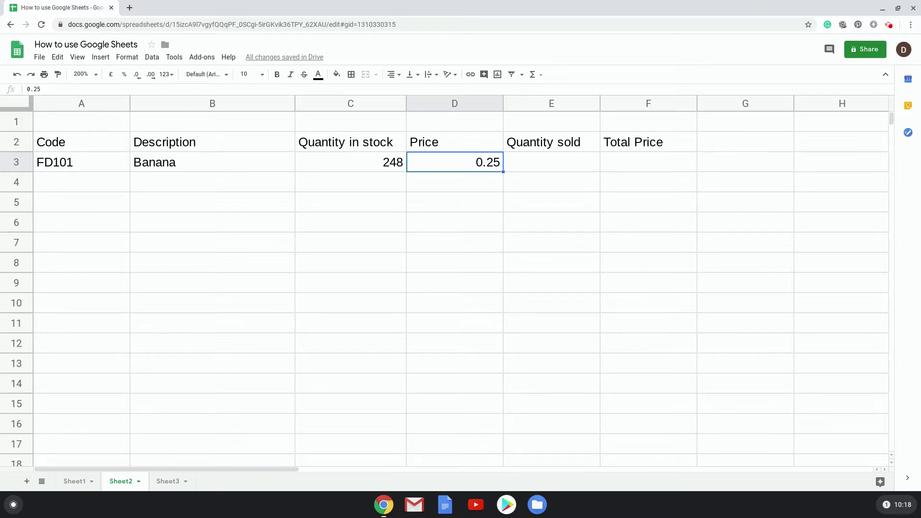
Step: Clear the banana entry from cells A3 to D3 on Sheet2
key("Left")
key("Left")
key("Left")
key("shift+Right")
key("shift+Right")
key("shift+Right")
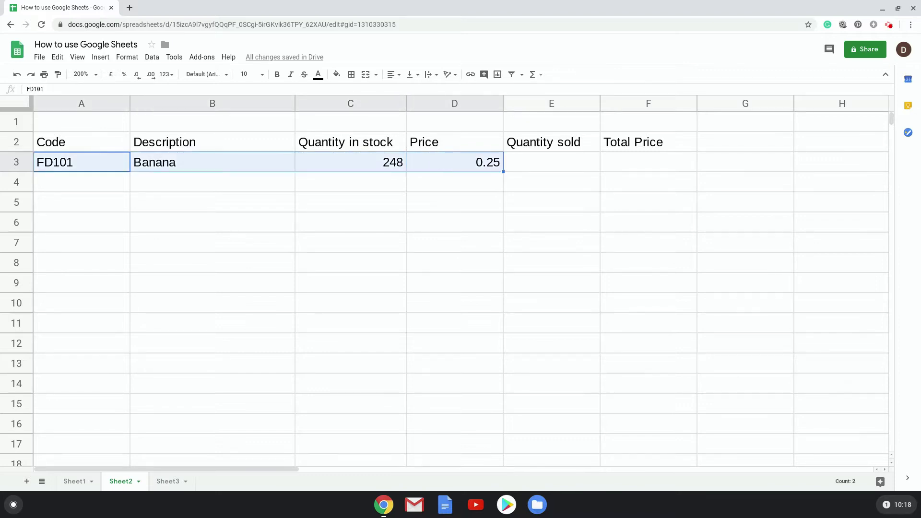
key("Delete")
key("Left")
key("Right")
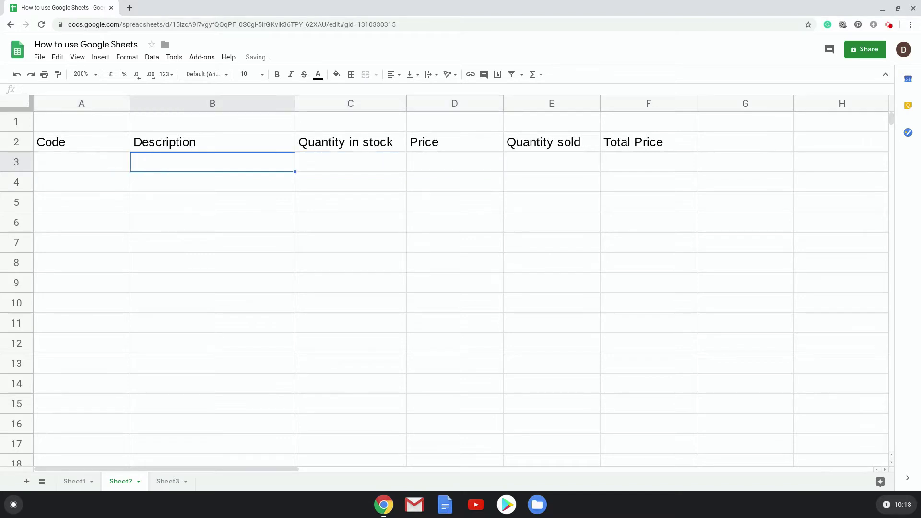
key("Right")
key("Right")
key("Left")
key("Left")
Step: Examine the product codes, descriptions and prices on Sheet1 and the cells below the Code heading on Sheet2
left_click(75, 481)
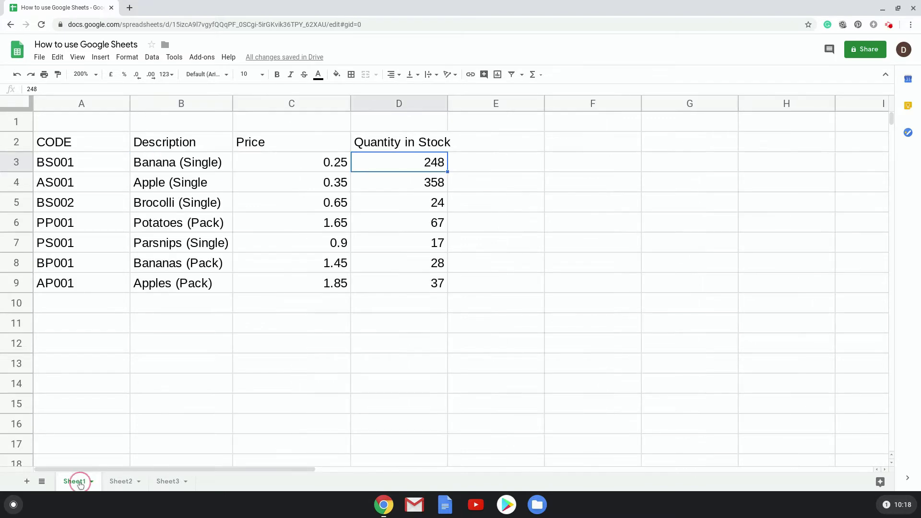
left_click(223, 201)
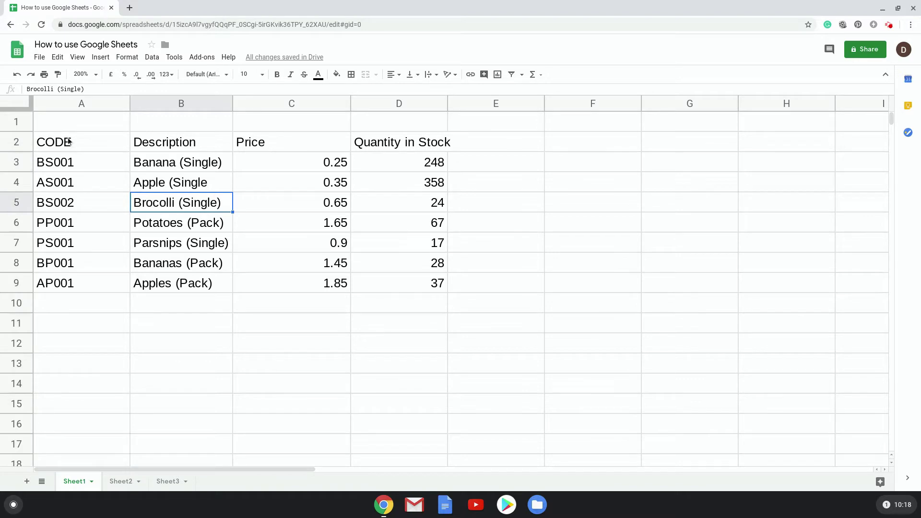
left_click(72, 163)
left_click_drag(72, 163, 81, 283)
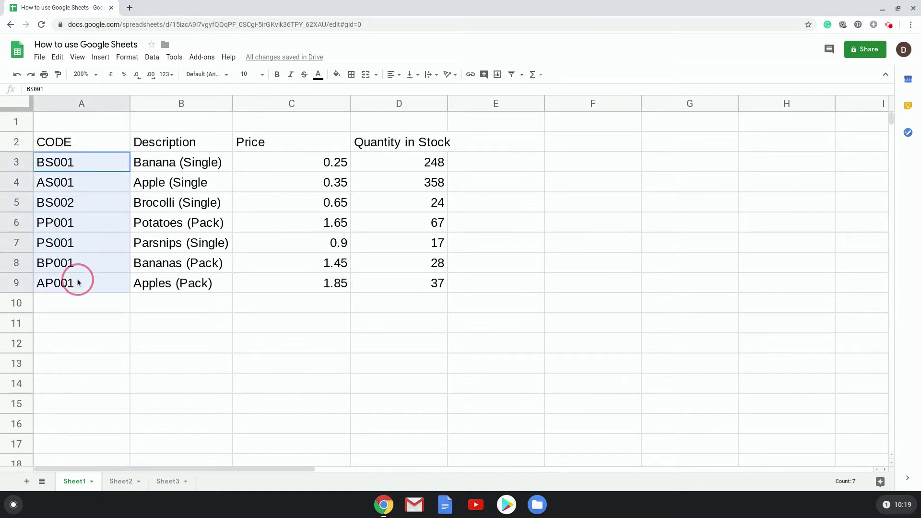
left_click(146, 196)
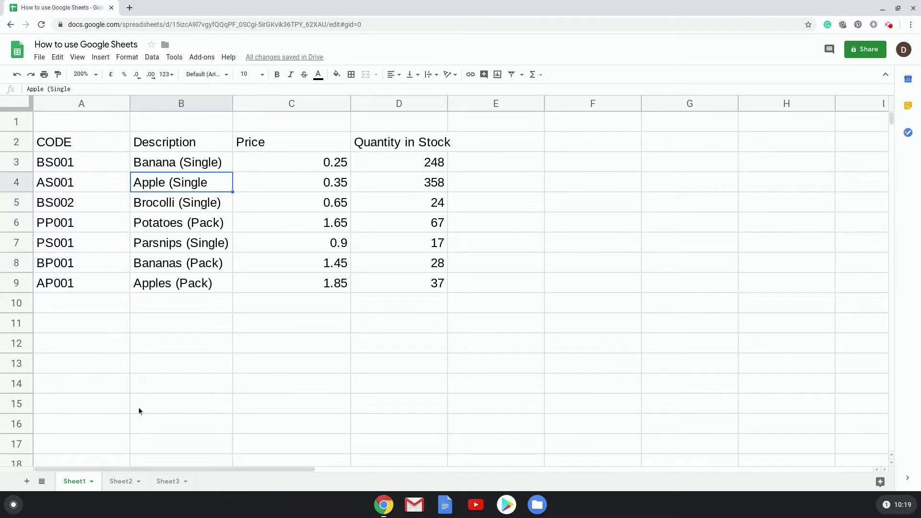
left_click(121, 481)
left_click(85, 162)
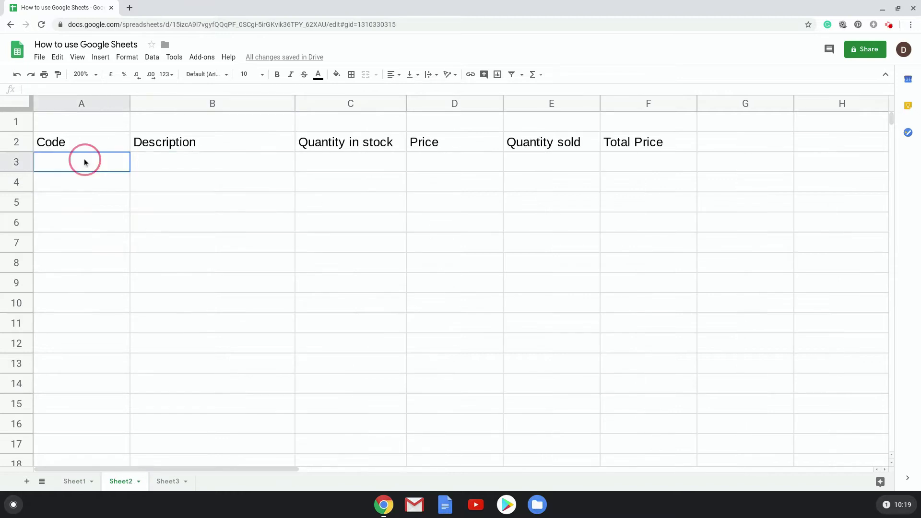
left_click_drag(85, 162, 89, 307)
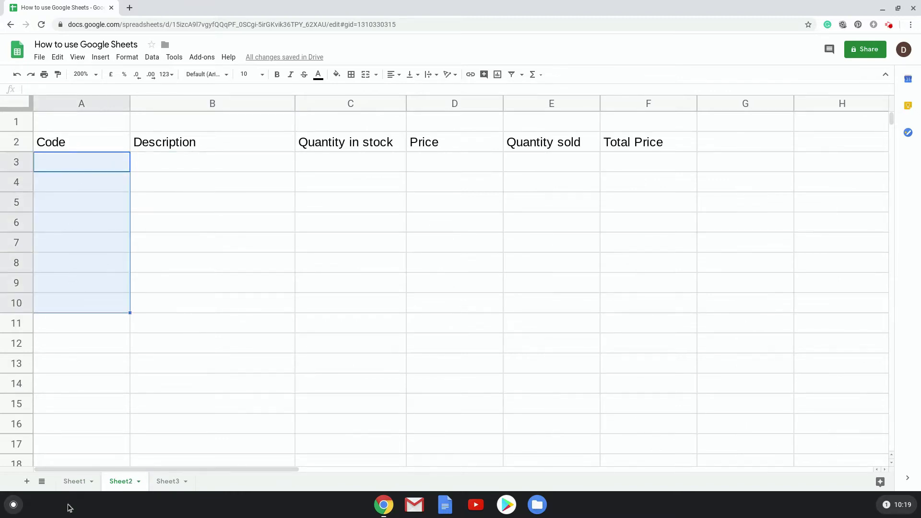
left_click(74, 481)
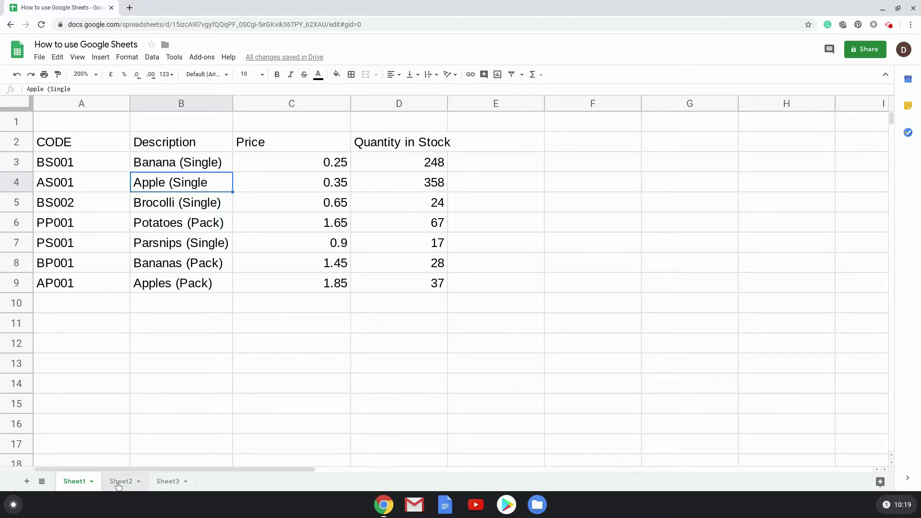
left_click(206, 205)
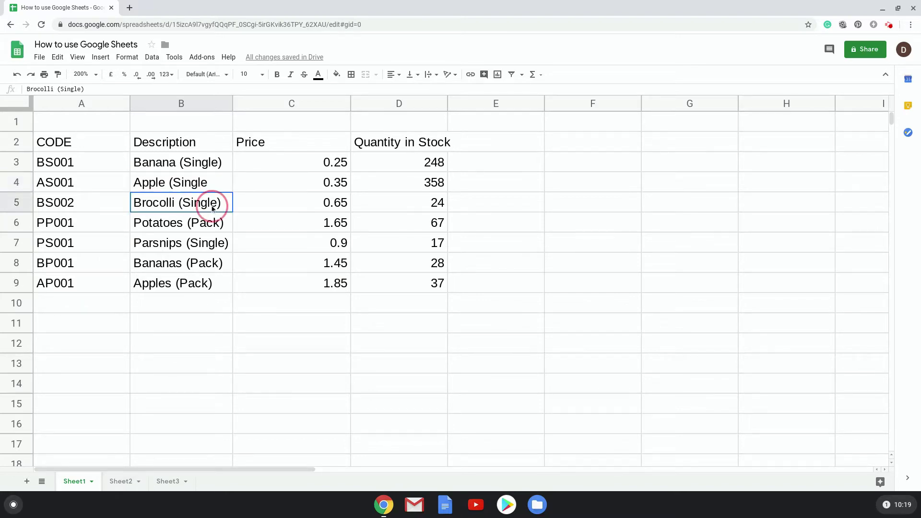
left_click(285, 211)
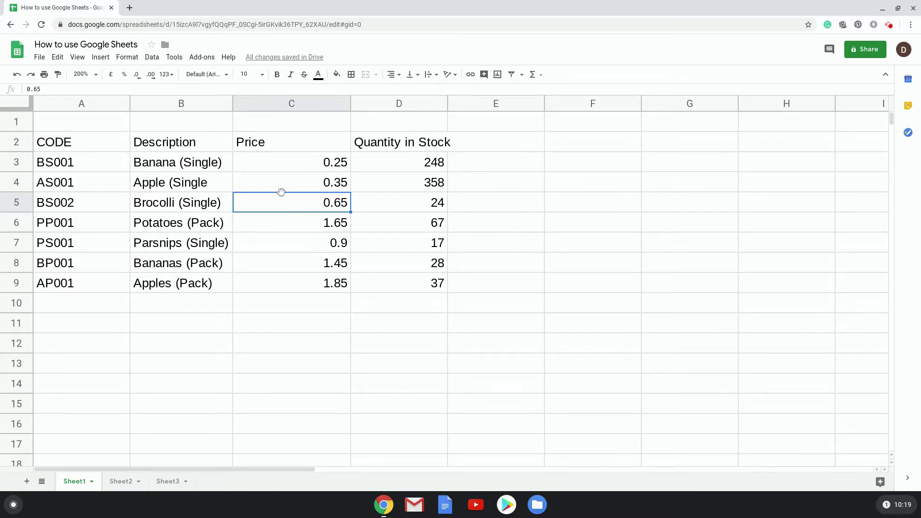
Step: Number the four product list columns on Sheet1 by entering 1, 2, 3 and 4 in cells A1 to D1
left_click(106, 124)
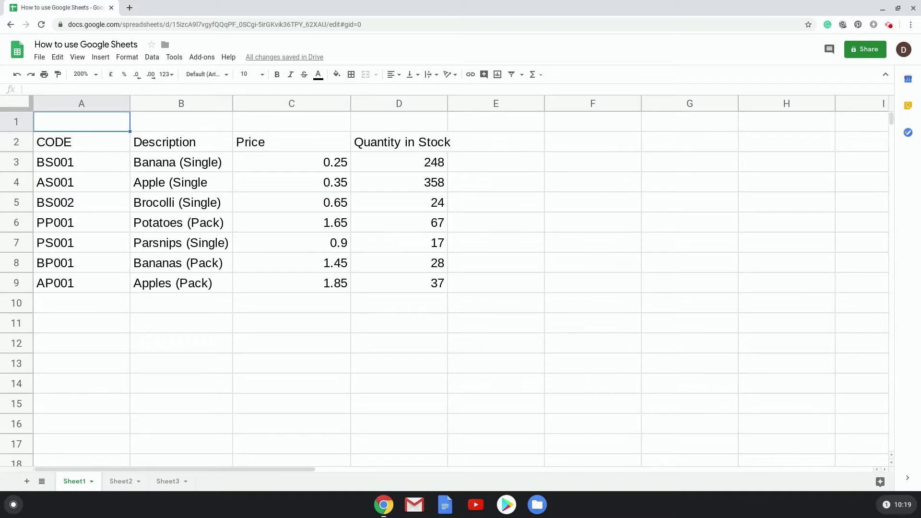
type("1")
key("Tab")
type("2")
key("Tab")
type("3")
key("Tab")
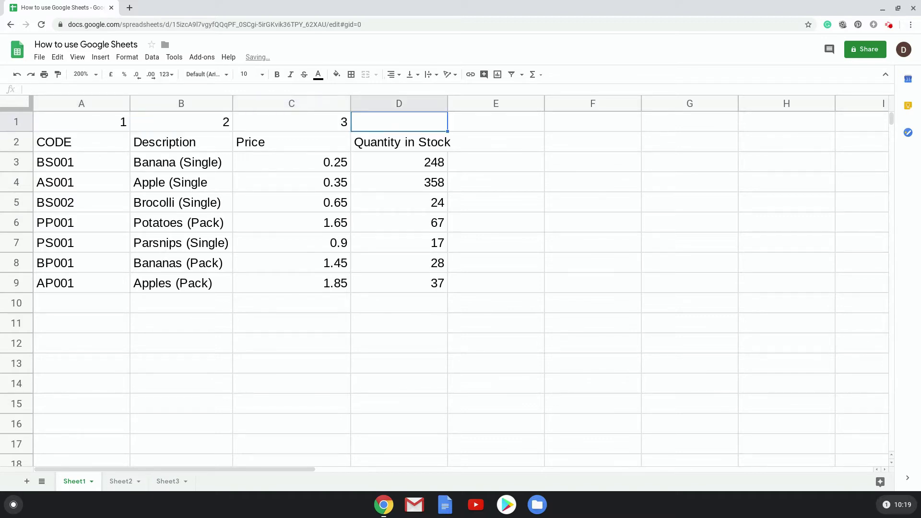
type("4")
key("Tab")
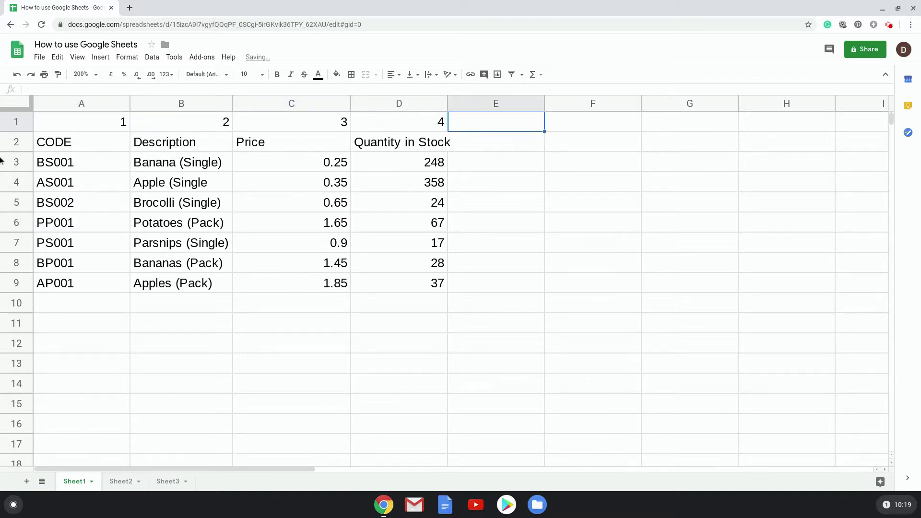
Step: Return to Sheet2 and go through the Code, Description and Quantity in stock cells of row 3
left_click(121, 481)
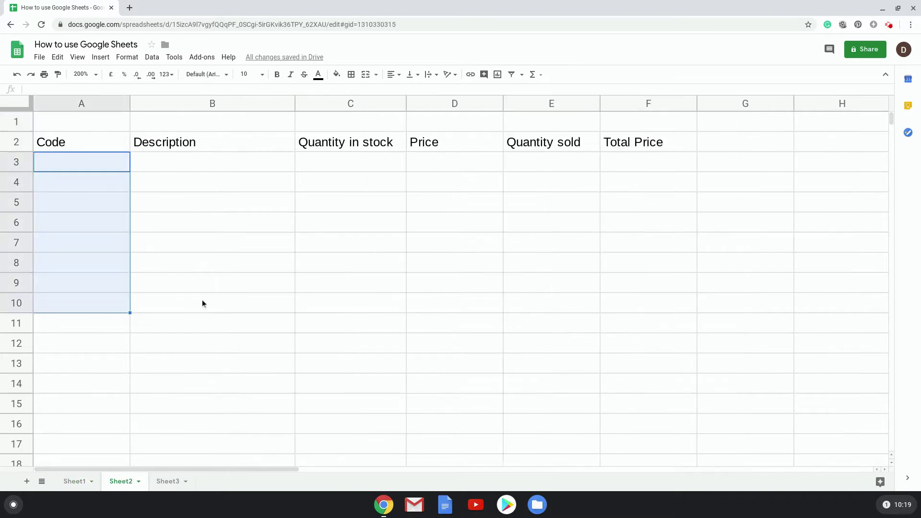
left_click(82, 167)
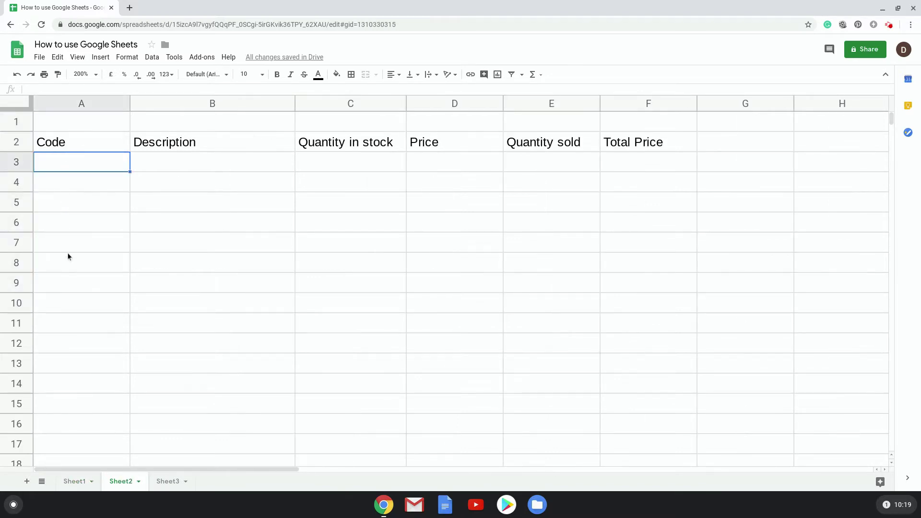
left_click(165, 166)
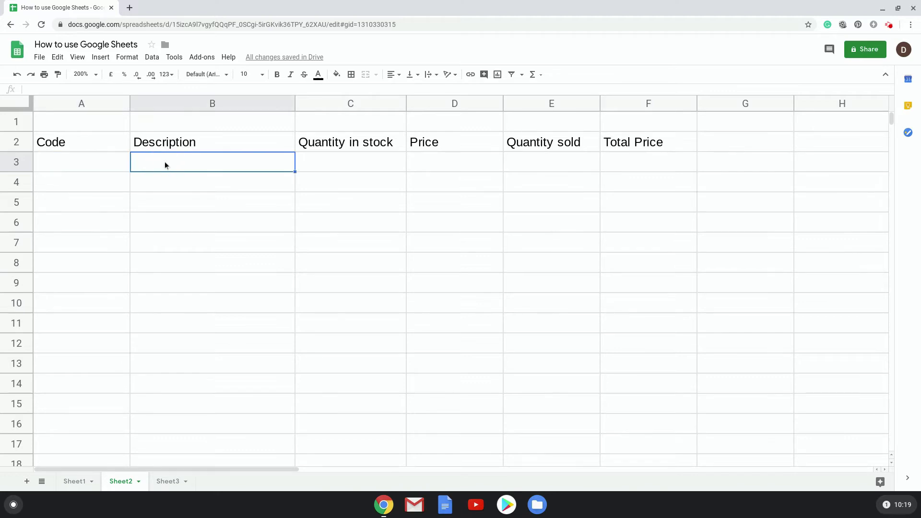
left_click(344, 163)
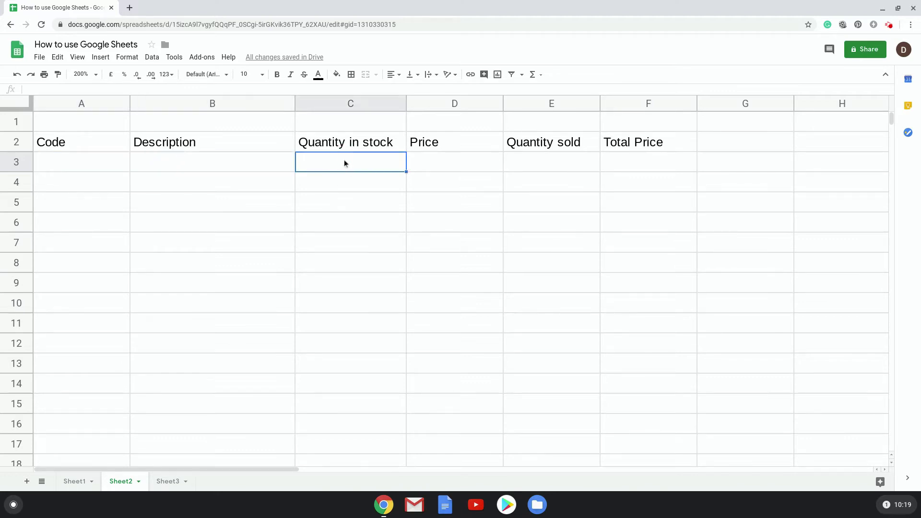
left_click(461, 163)
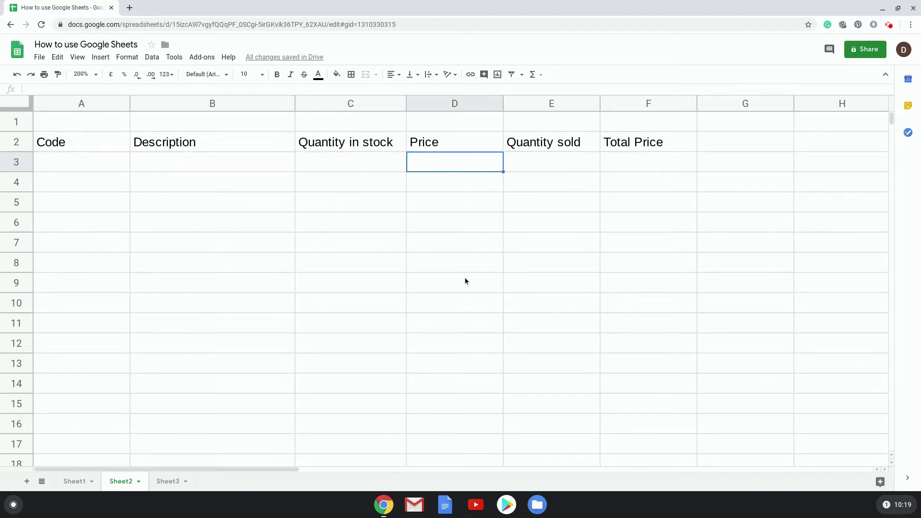
left_click_drag(197, 165, 476, 373)
left_click(304, 240)
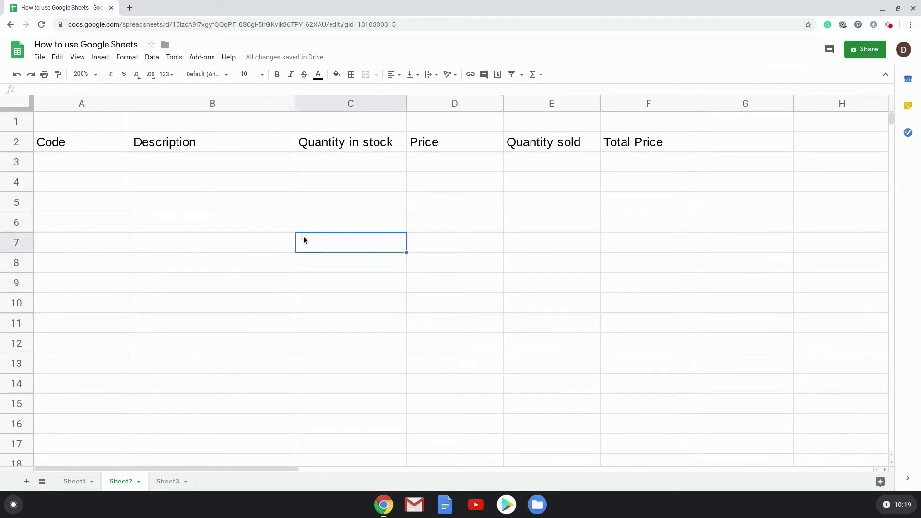
Step: Enter the formula =vlookup(A3,Sheet1!A3:D9,2,false) in cell B3 of Sheet2 to look up the description by code
left_click(199, 166)
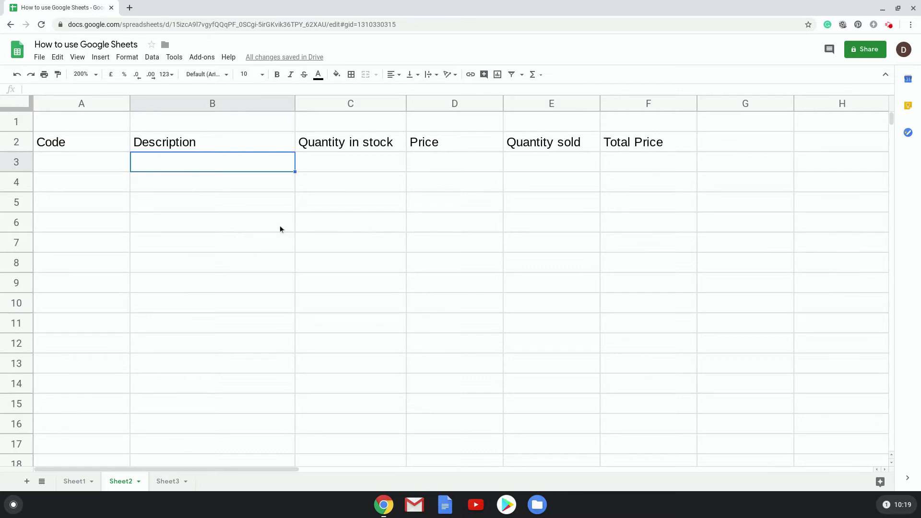
type("=")
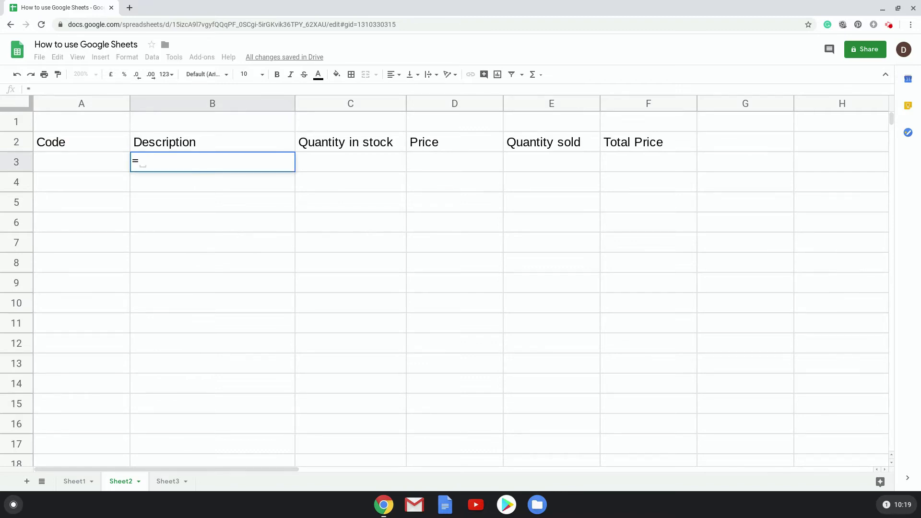
type("vloo")
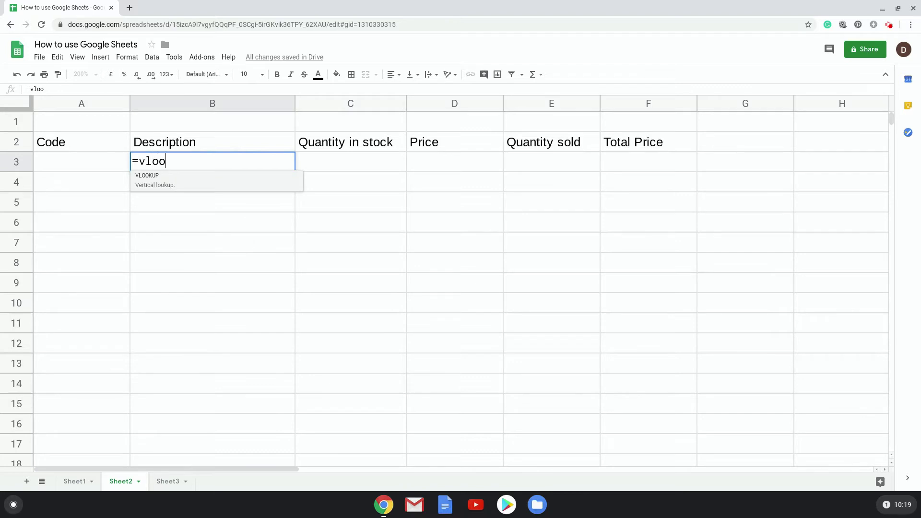
type("kup(")
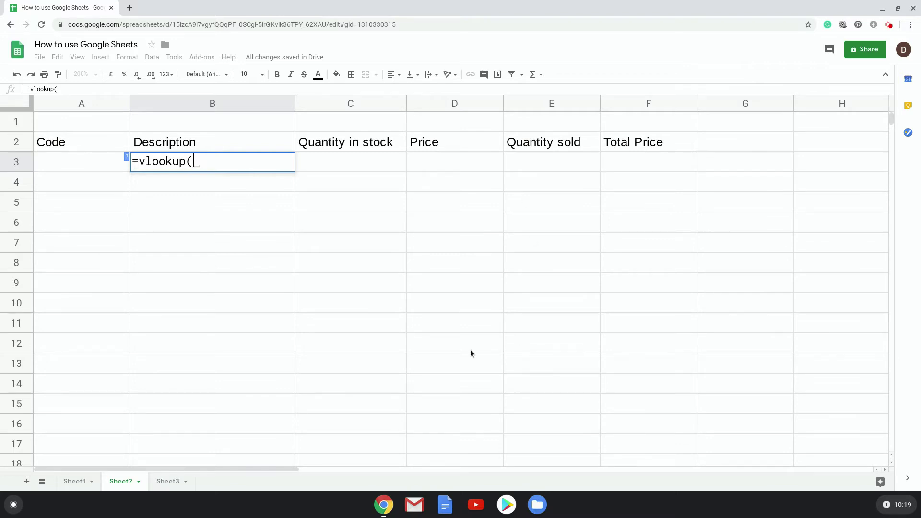
left_click(75, 165)
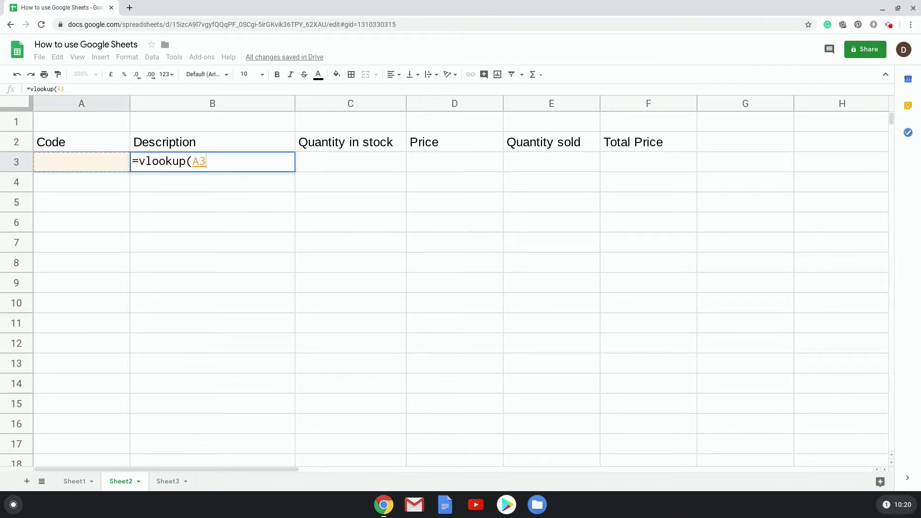
type(",")
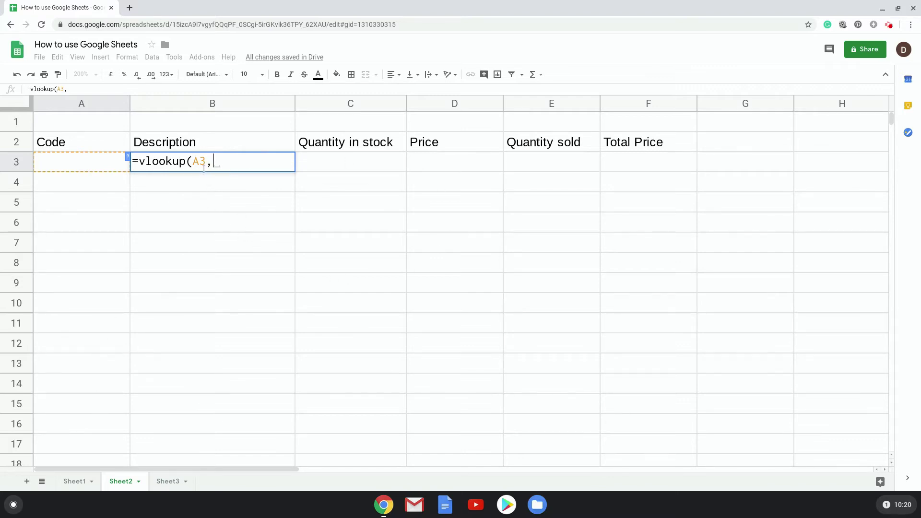
left_click(75, 481)
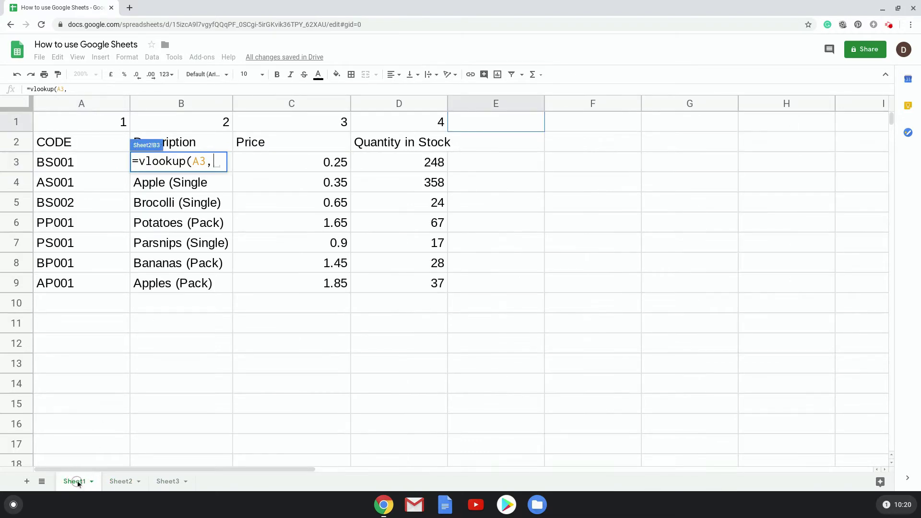
left_click_drag(62, 165, 434, 283)
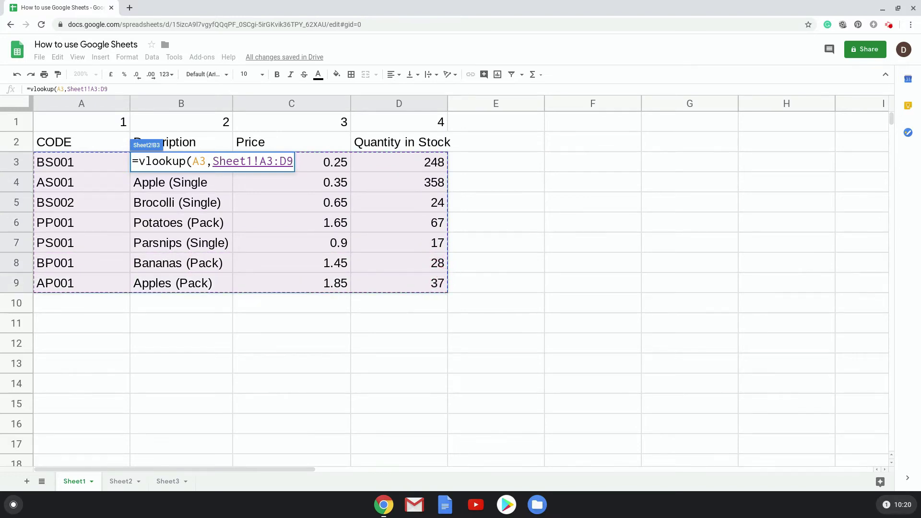
type(",")
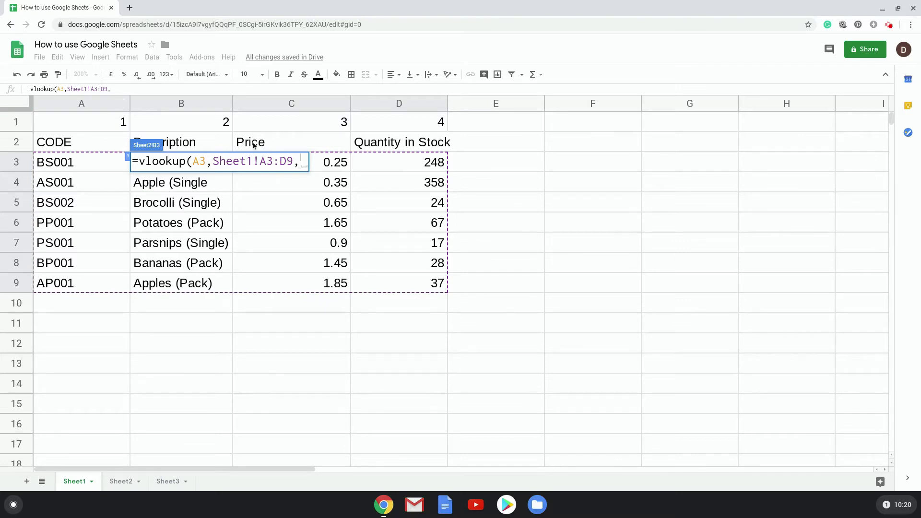
type("2,fa")
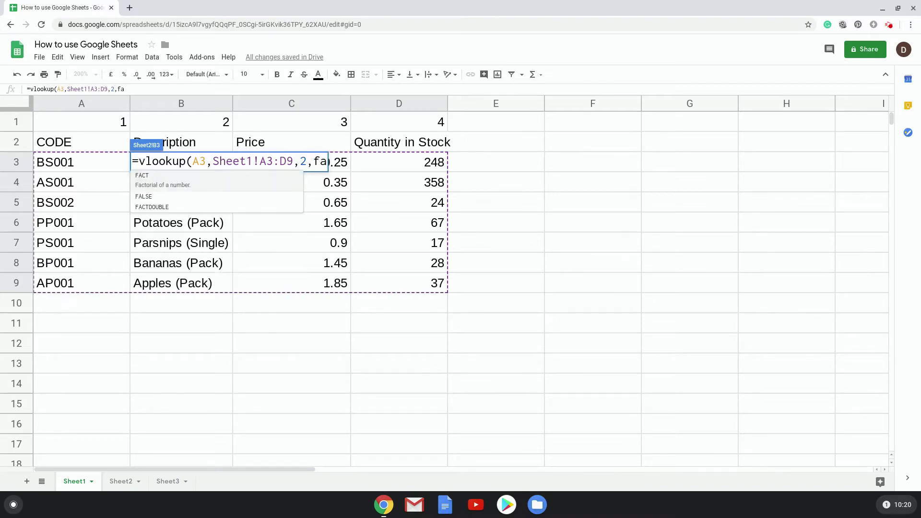
type("lse)")
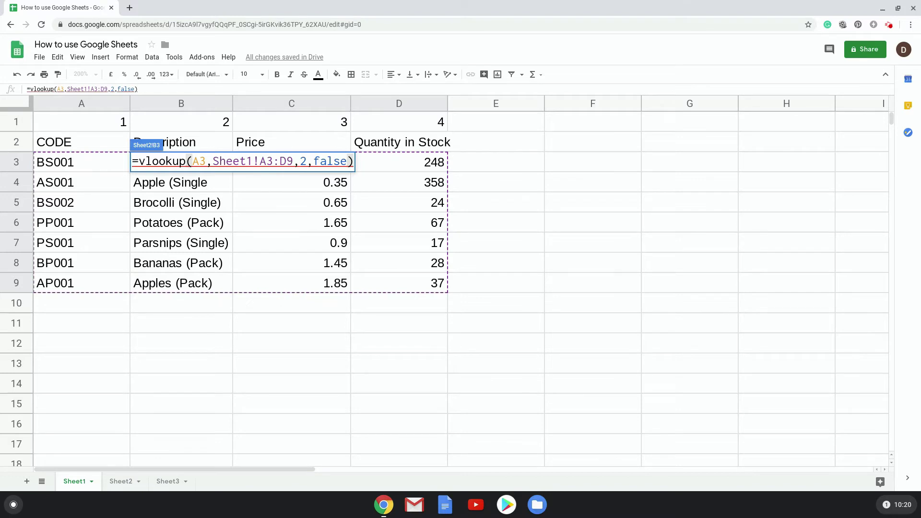
key("Return")
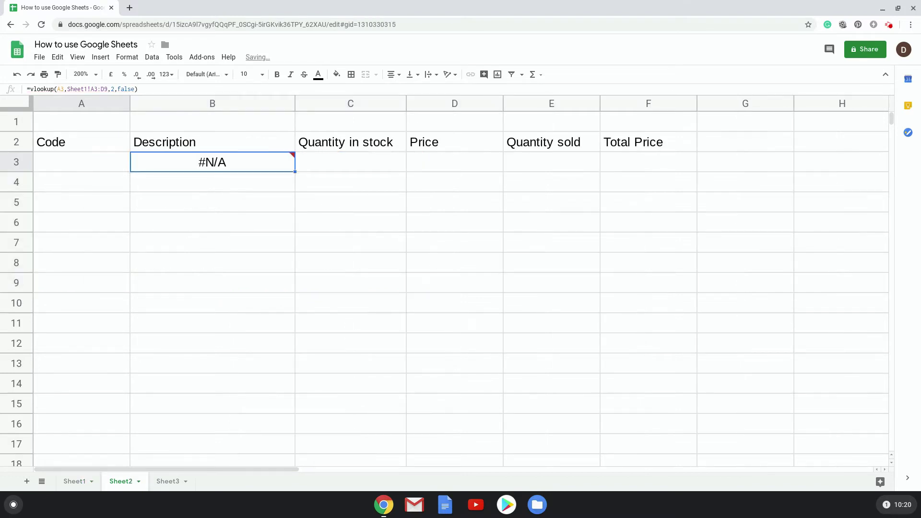
Step: Check the lookup error in B3 and the codes on Sheet1, and enter PP001 as the code in cell A3 of Sheet2
mouse_move(232, 166)
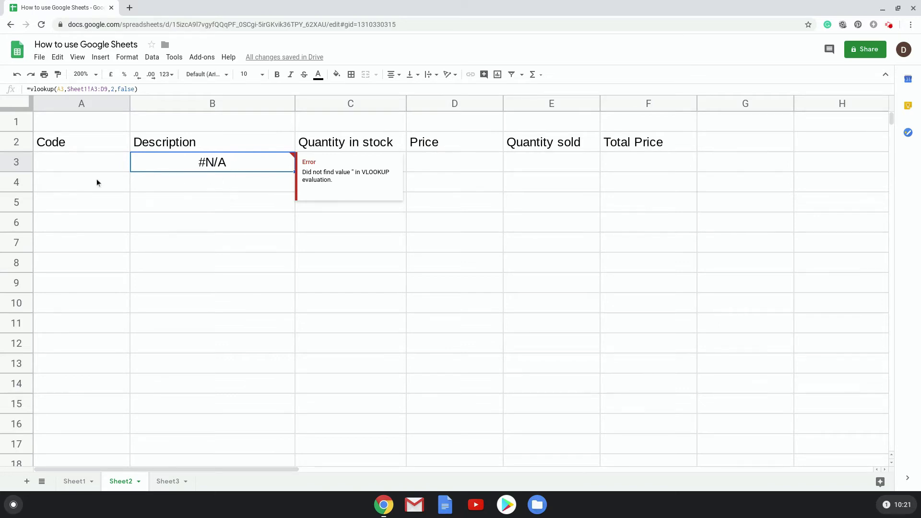
left_click(101, 161)
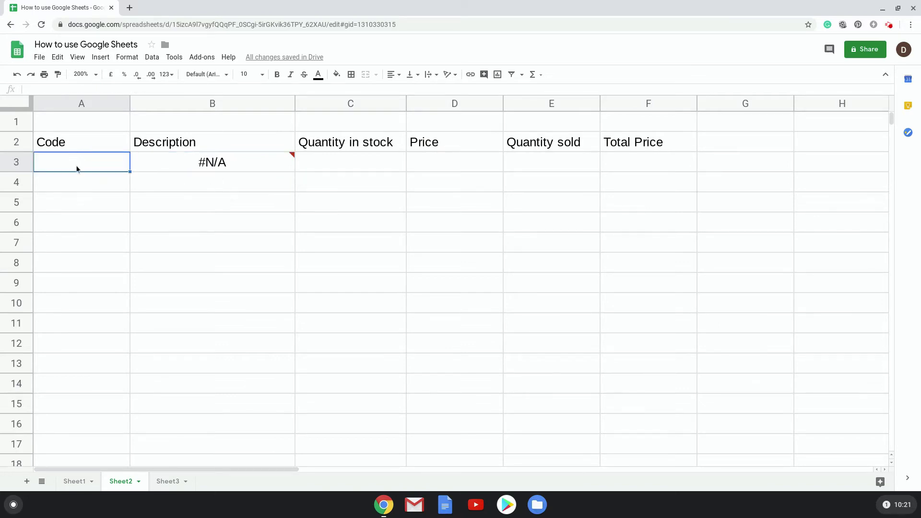
left_click(212, 171)
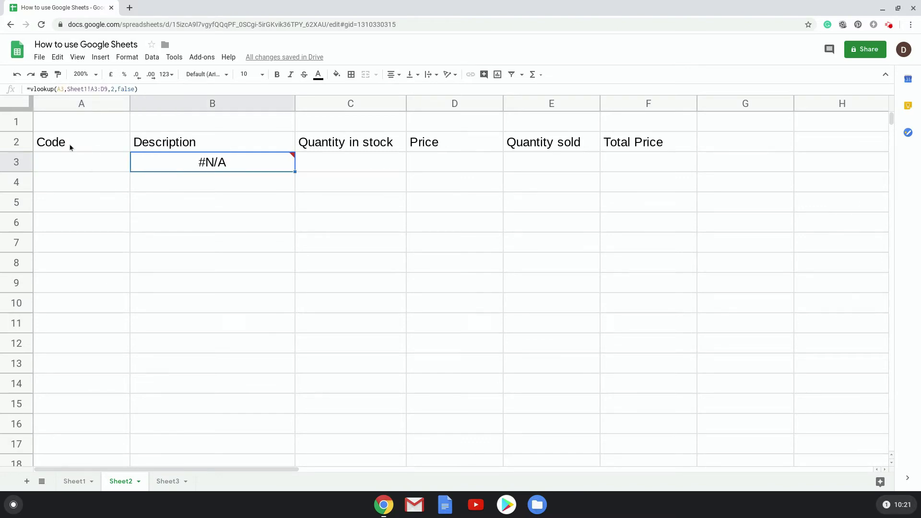
left_click(75, 481)
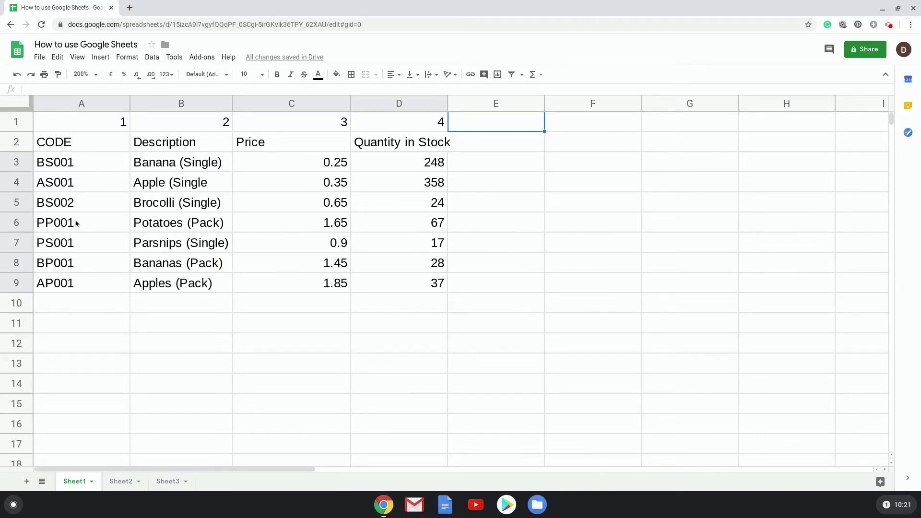
left_click(122, 482)
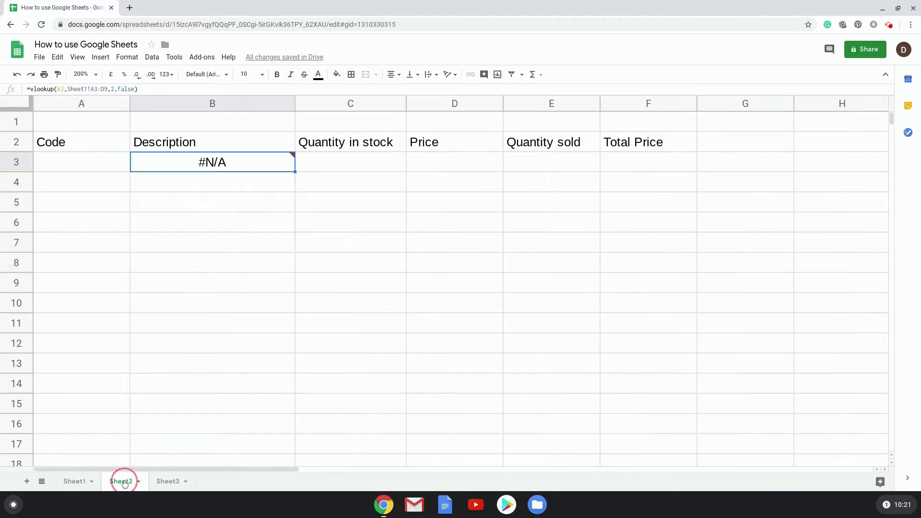
left_click(81, 168)
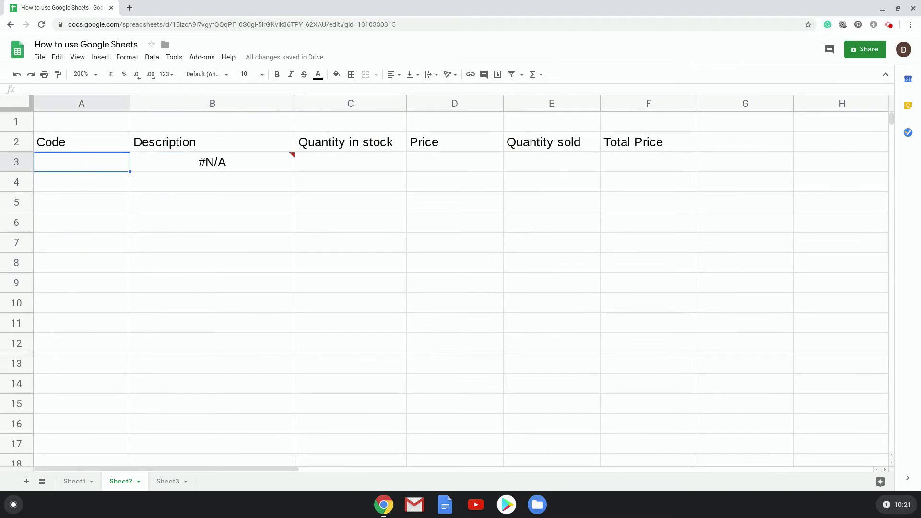
type("PP001")
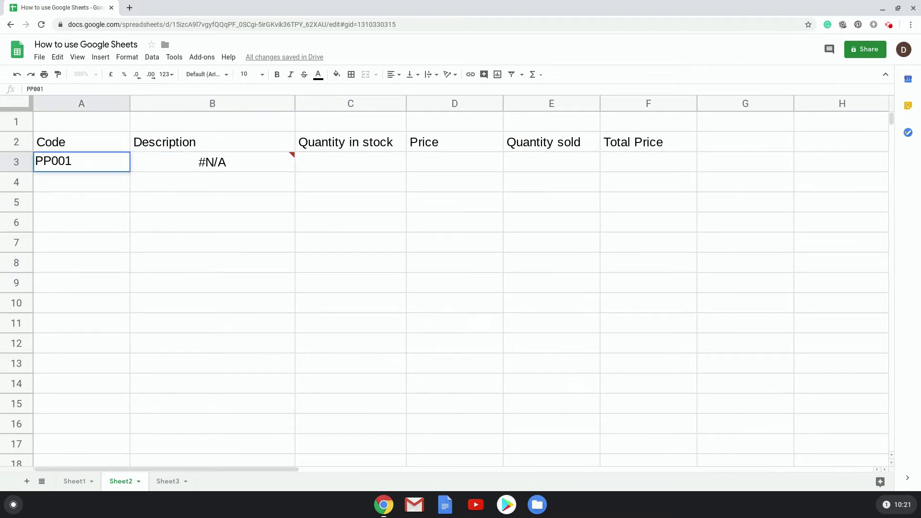
key("Return")
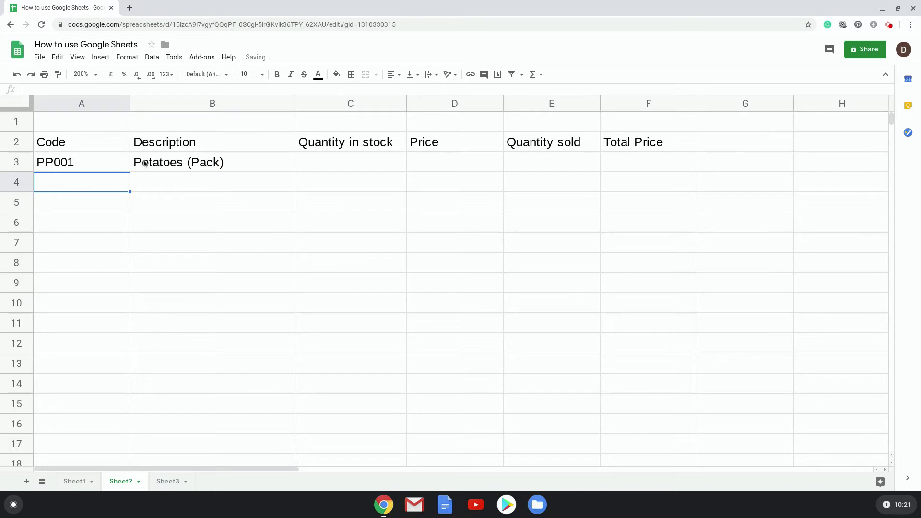
Step: Review the product range A3:D9 on Sheet1 and the Description, Quantity in stock and Price cells in row 3 of Sheet2
left_click(75, 481)
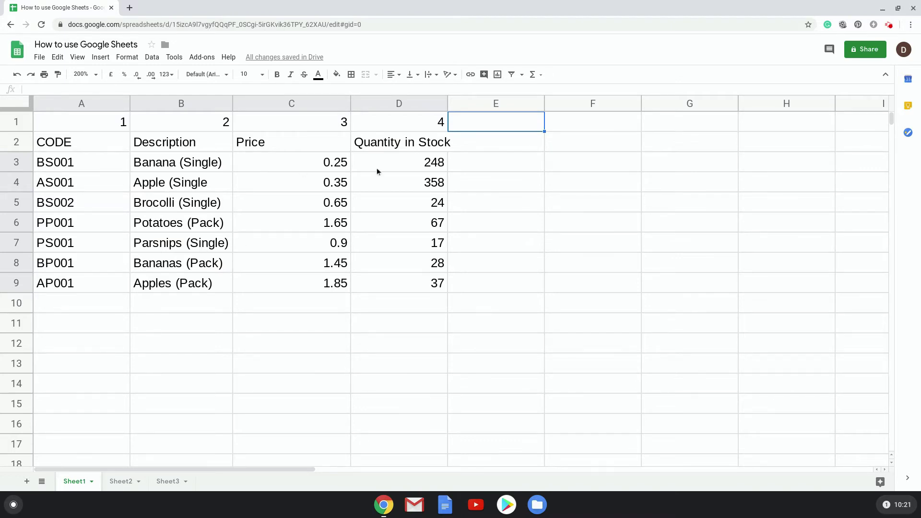
left_click_drag(76, 167, 417, 283)
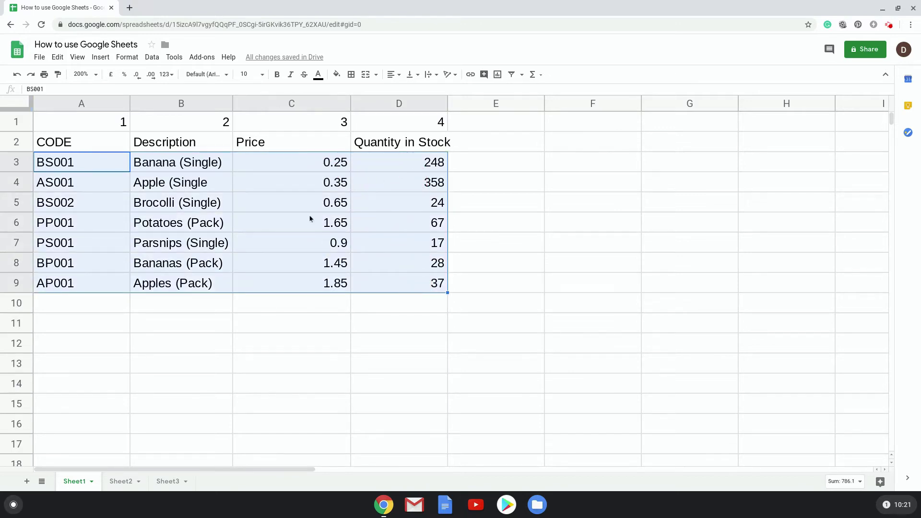
left_click(154, 192)
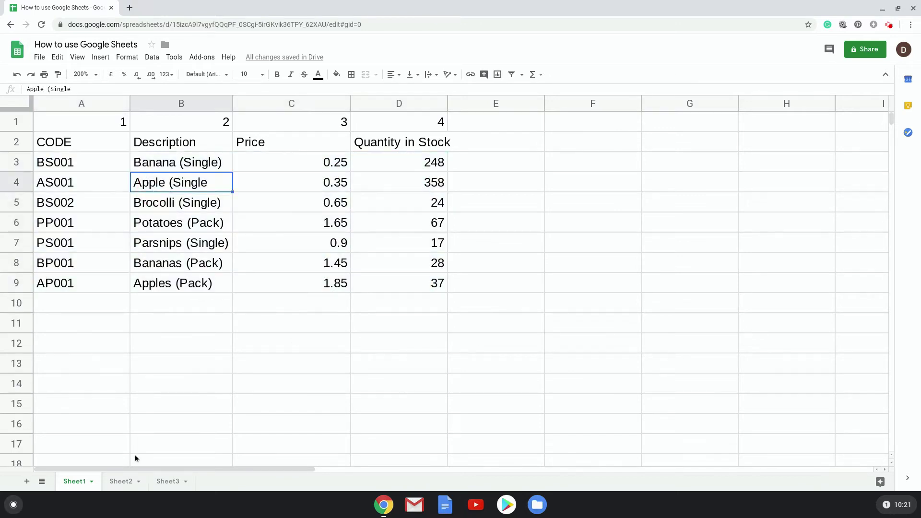
left_click(121, 481)
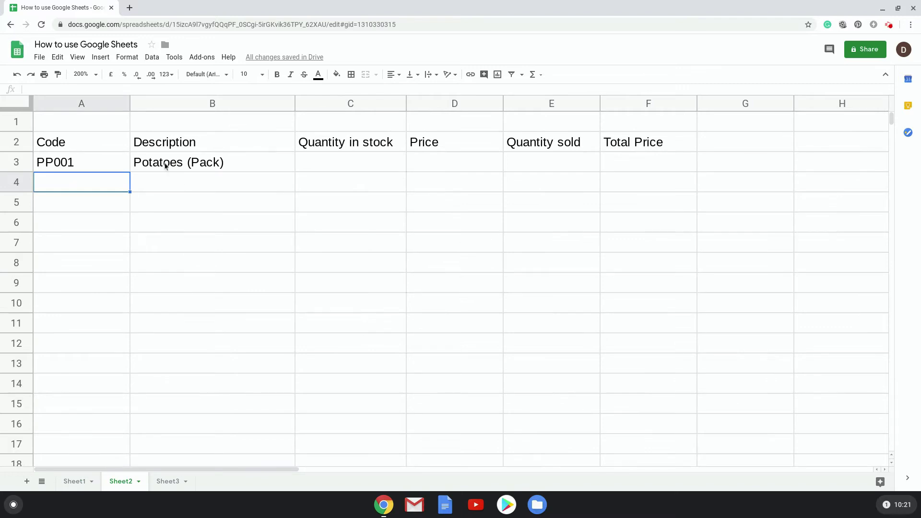
left_click(165, 166)
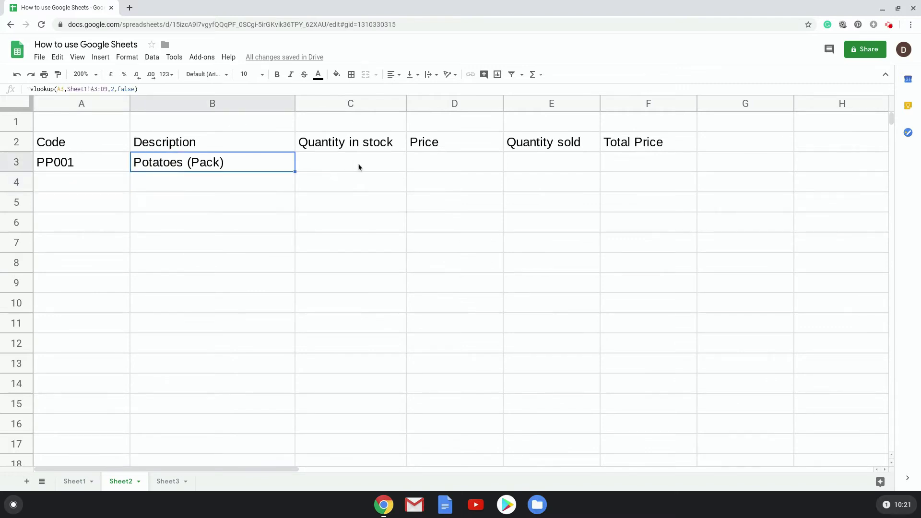
left_click(359, 167)
left_click(463, 159)
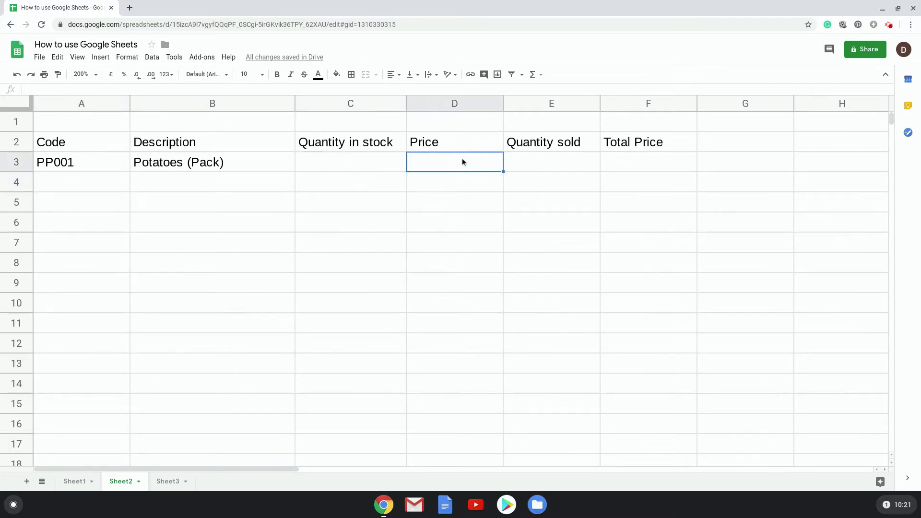
left_click(222, 162)
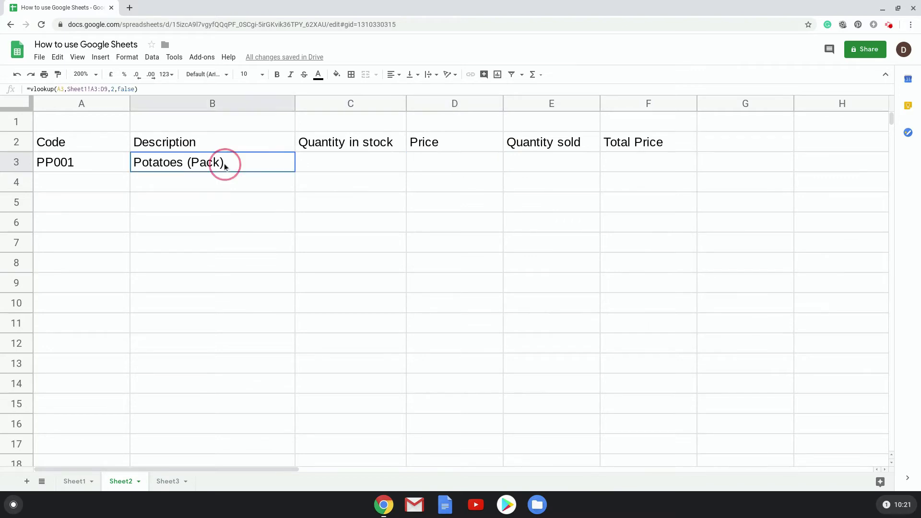
Step: Enter =vlookup(A3,Sheet1!A3:D9,4,false) in cell C3 of Sheet2 to look up the stock quantity, and check the result against Sheet1
left_click(367, 165)
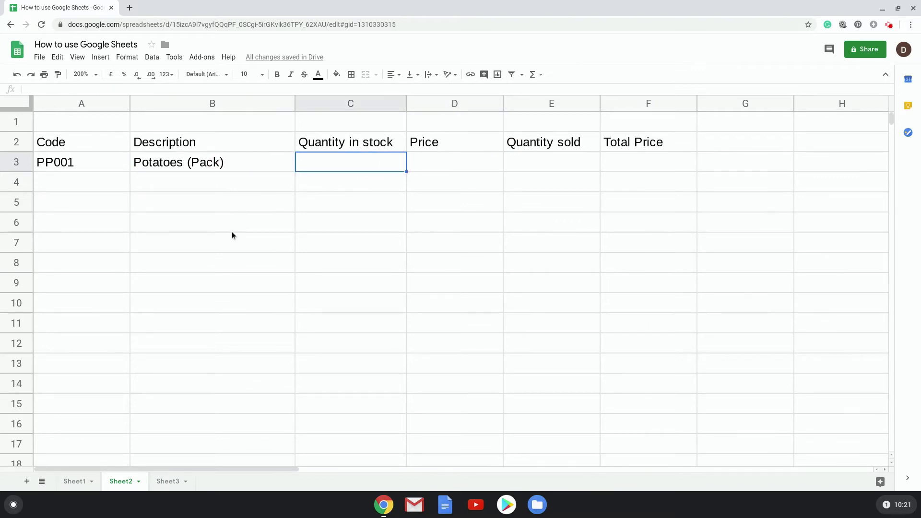
type("=")
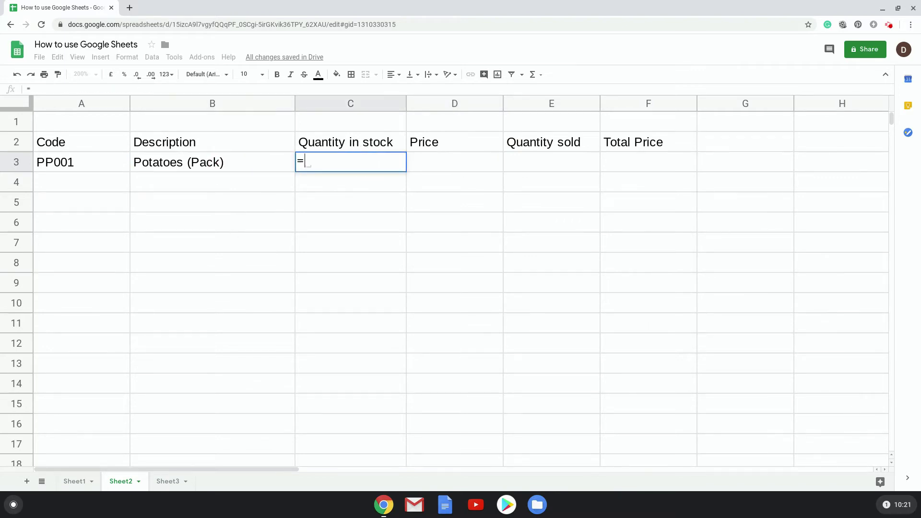
type("vlookup(")
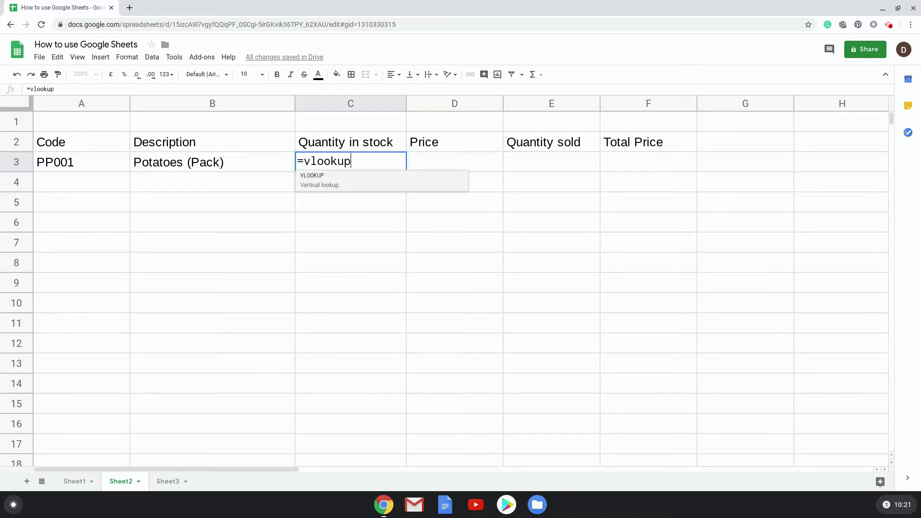
key("Left")
key("Left")
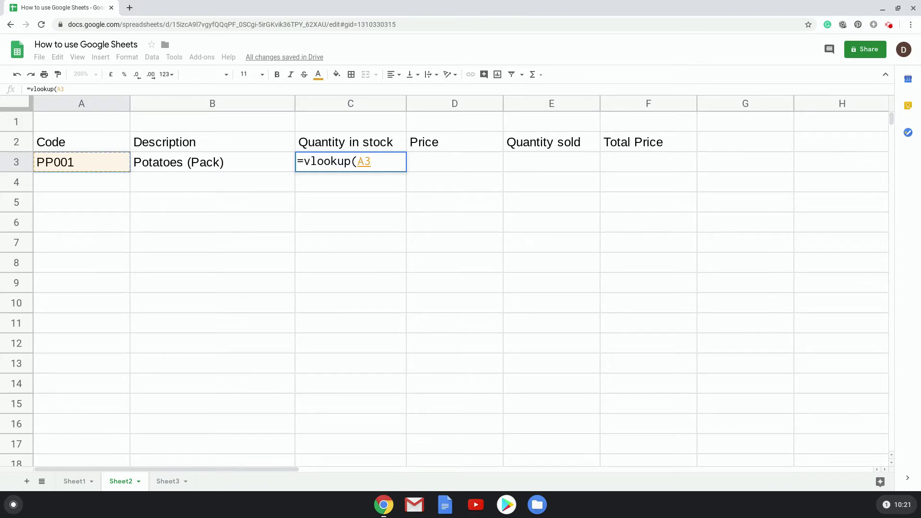
type(",")
left_click(75, 481)
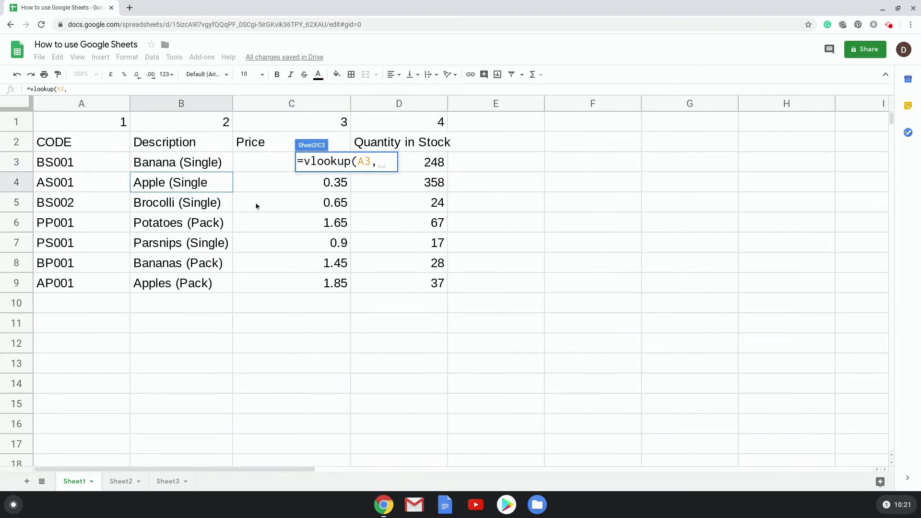
left_click_drag(78, 157, 422, 286)
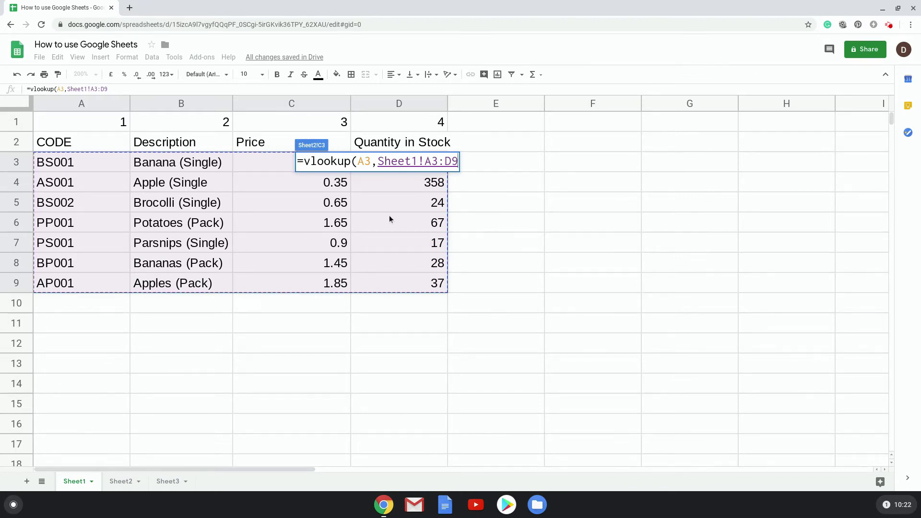
type(",4")
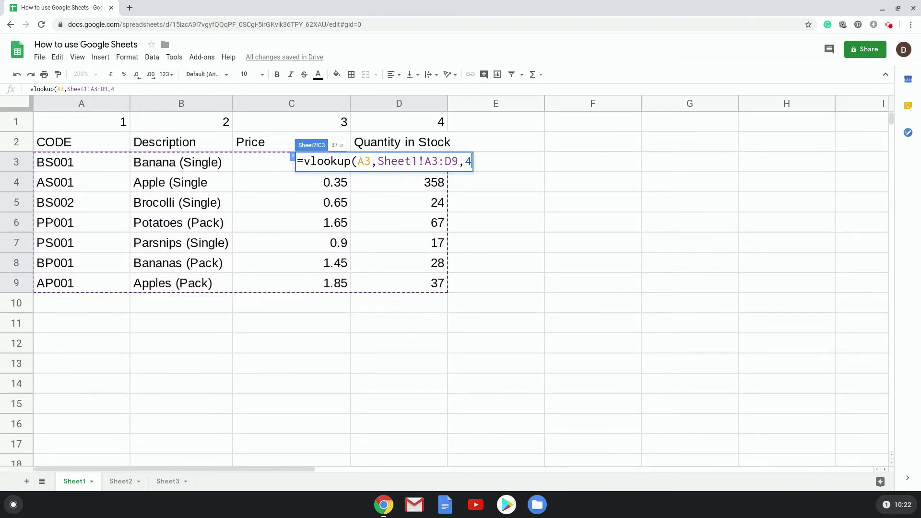
type(",false)")
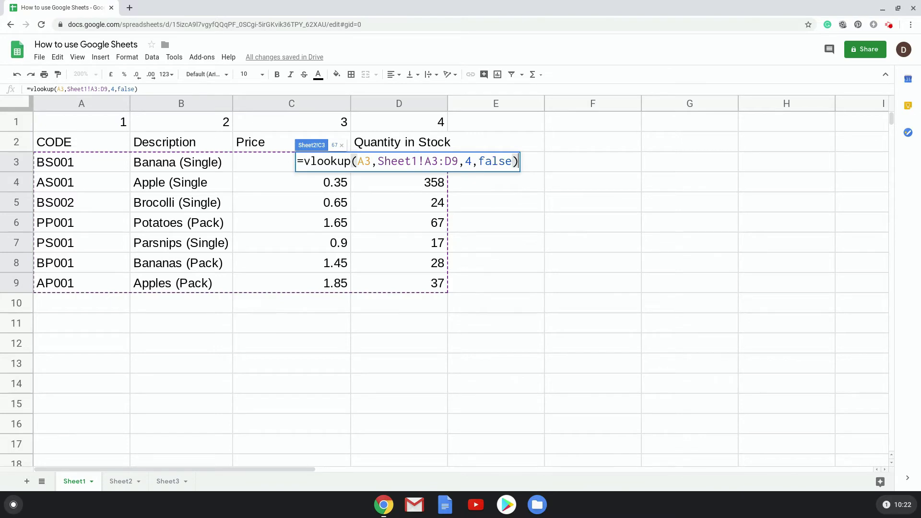
key("Return")
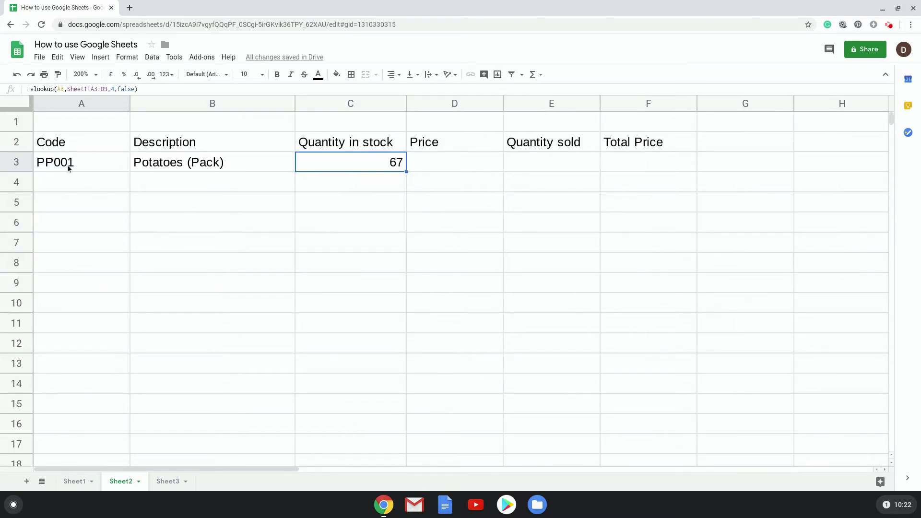
left_click(75, 481)
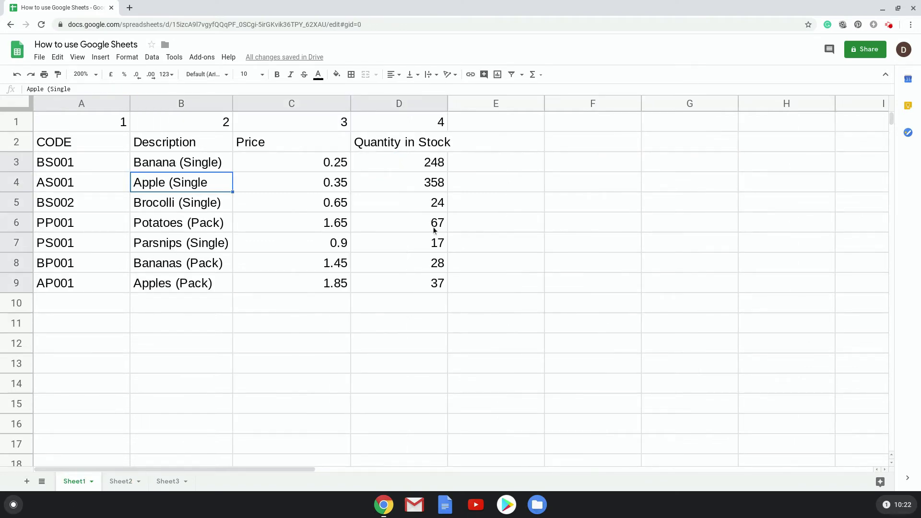
left_click(121, 482)
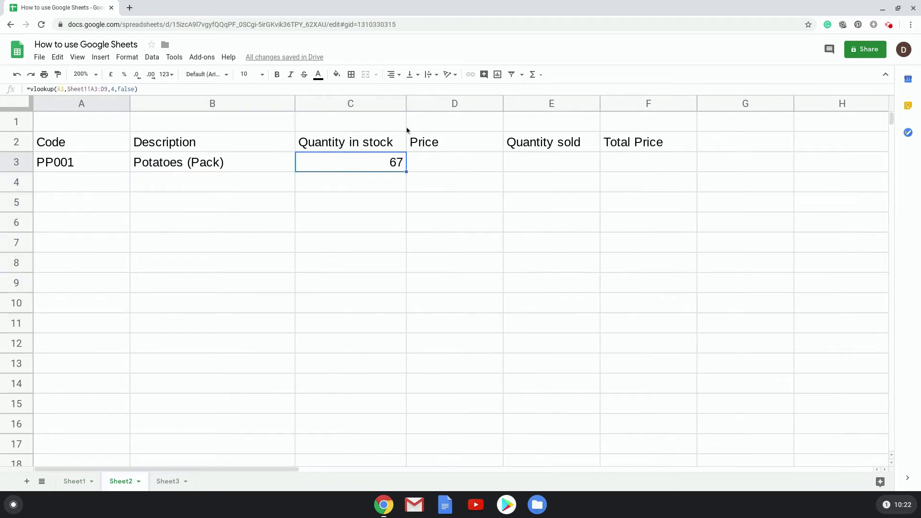
Step: Enter the formula =vlookup(A3,Sheet1!A3:D9,3,false) in cell D3 of Sheet2 to look up the price by code
left_click(438, 167)
type("=")
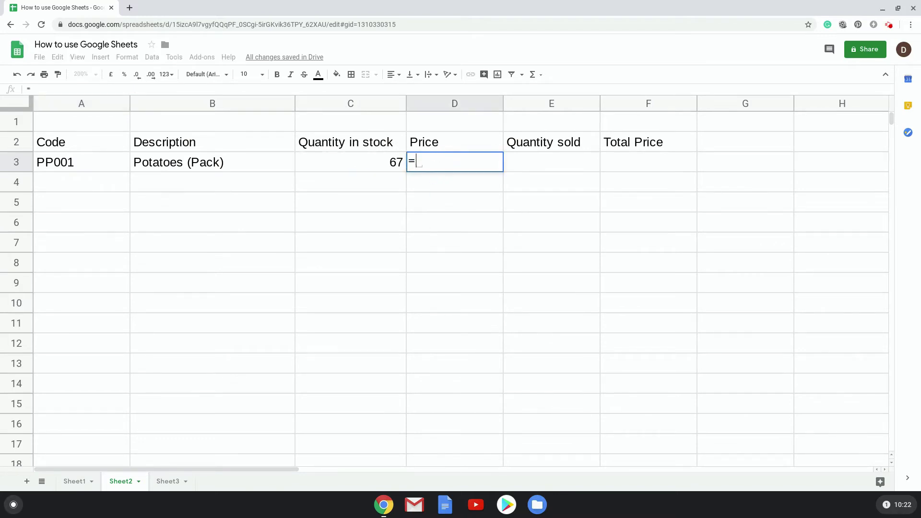
type("vlookup(")
key("Left")
key("Left")
key("Left")
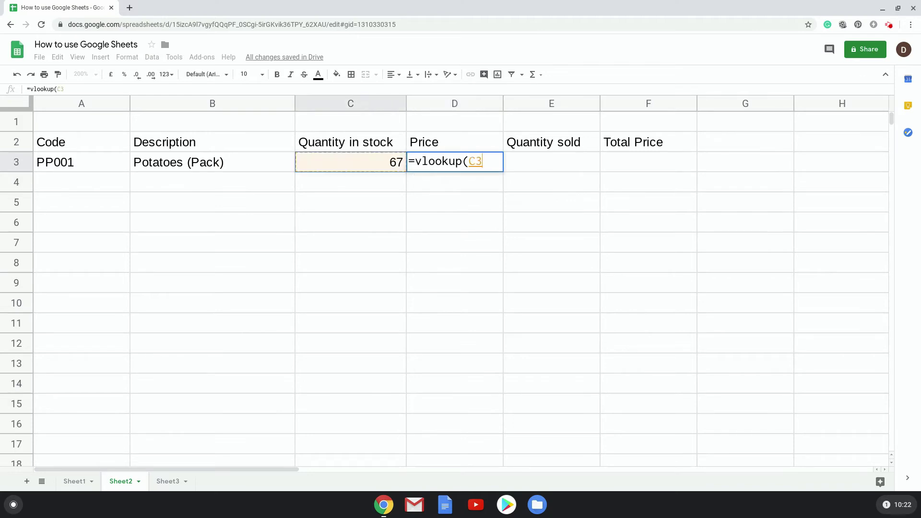
type(",")
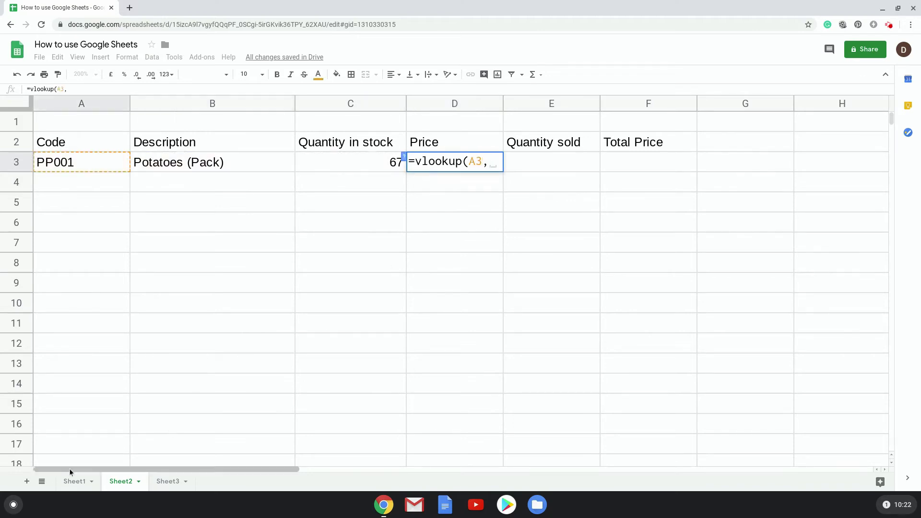
left_click(74, 481)
left_click_drag(62, 161, 405, 286)
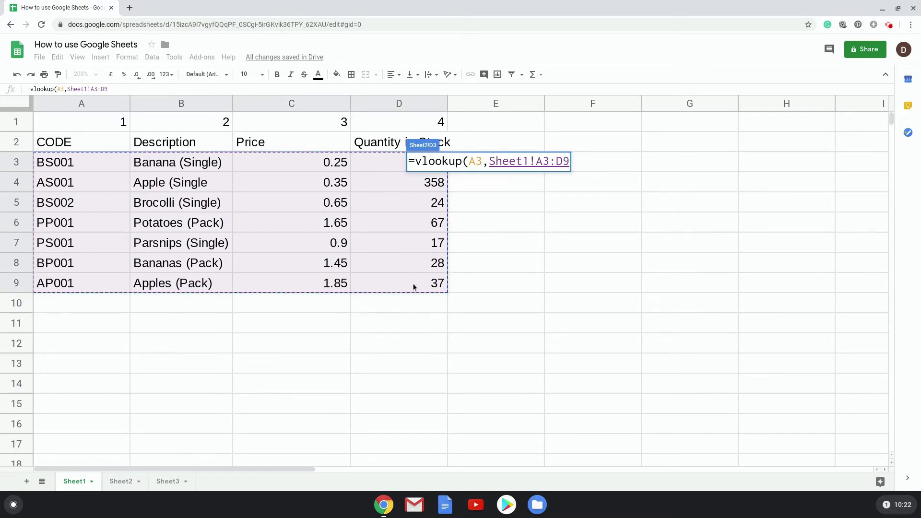
type(",")
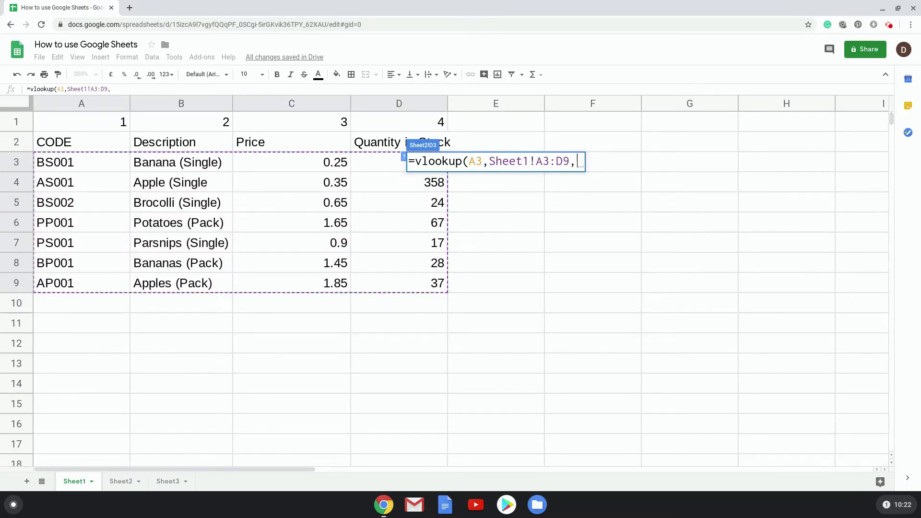
type("3,fa;s")
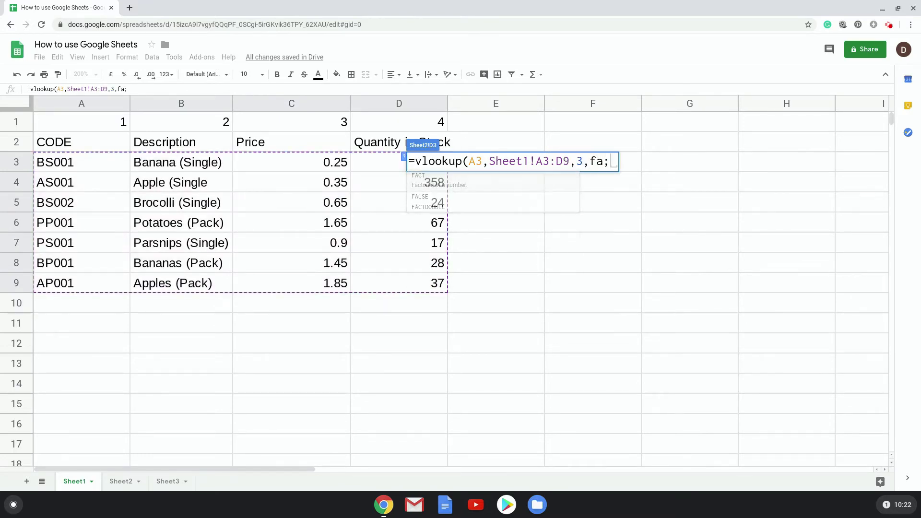
key("BackSpace")
key("BackSpace")
type("lse)")
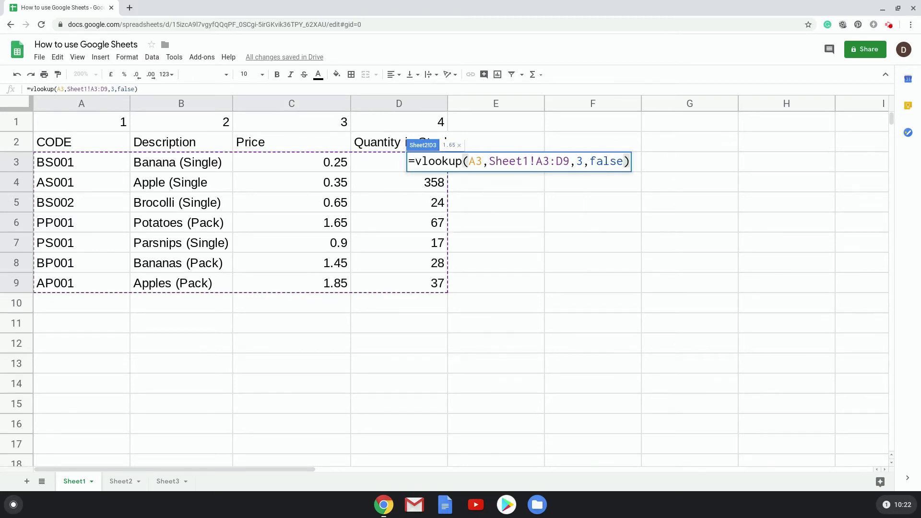
key("Return")
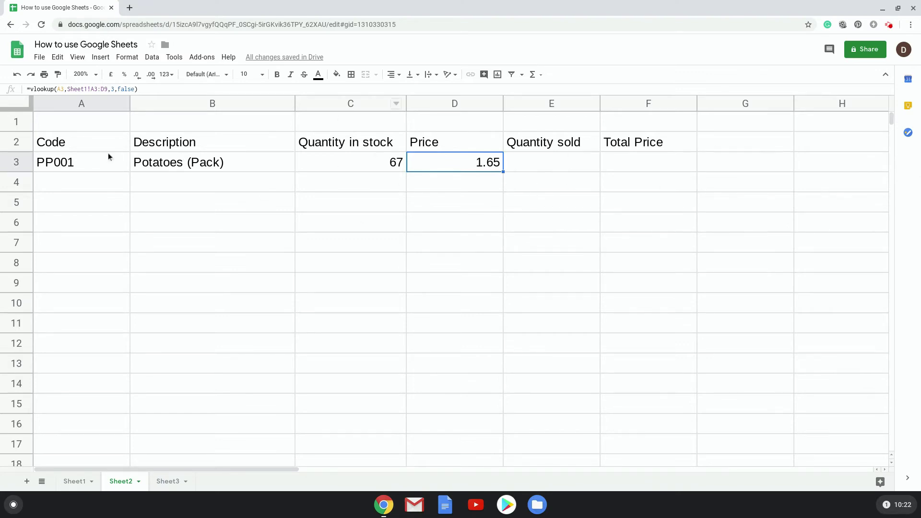
Step: Clear the lookup formulas from the Price cell D3 and the Quantity in stock cell C3 on Sheet2
left_click(457, 165)
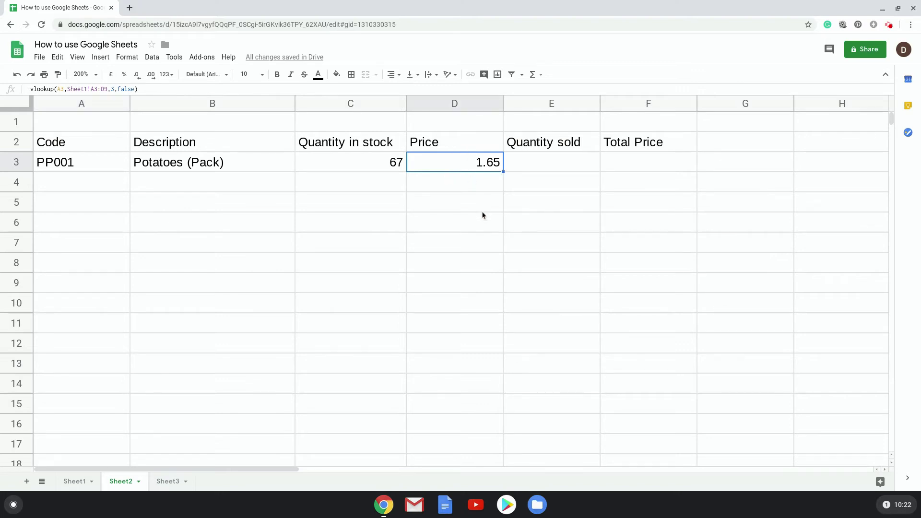
key("Delete")
key("Left")
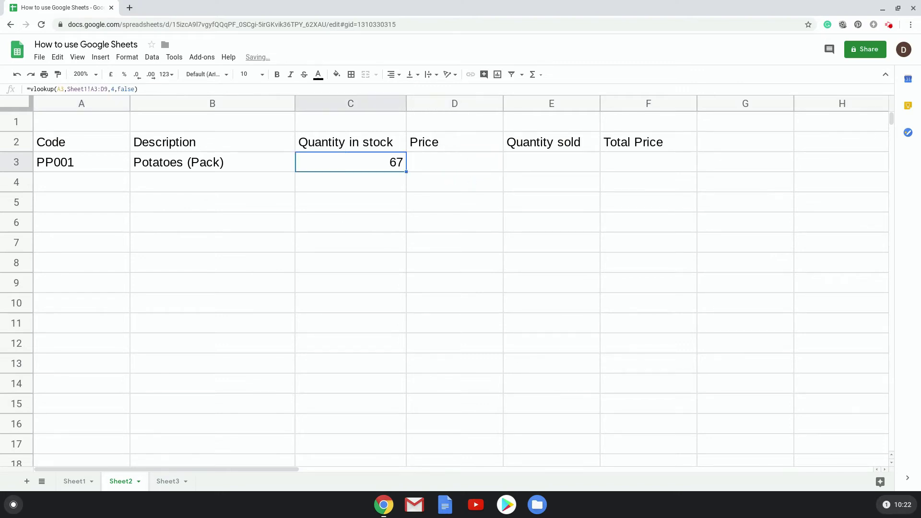
key("Delete")
key("Left")
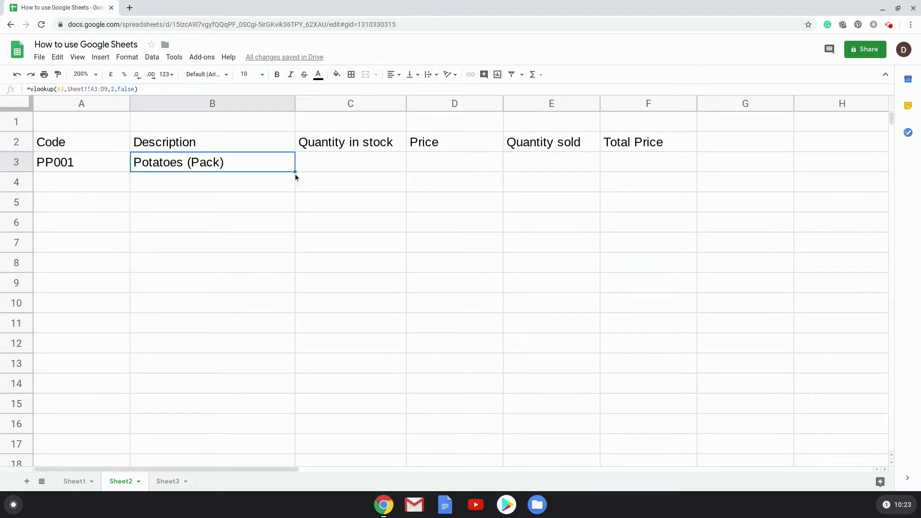
Step: Fill the description lookup formula from B3 across to C3 and D3, and inspect the copied formulas
left_click_drag(295, 171, 438, 173)
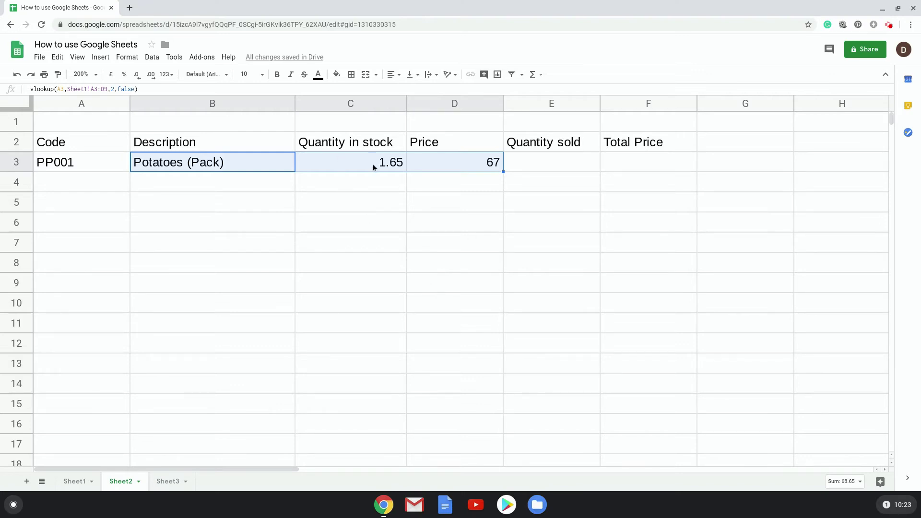
left_click(387, 166)
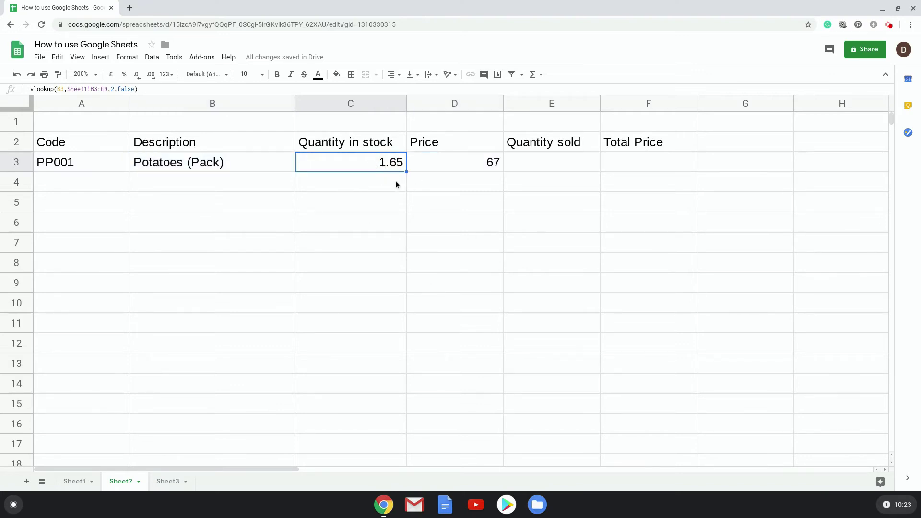
left_click(481, 163)
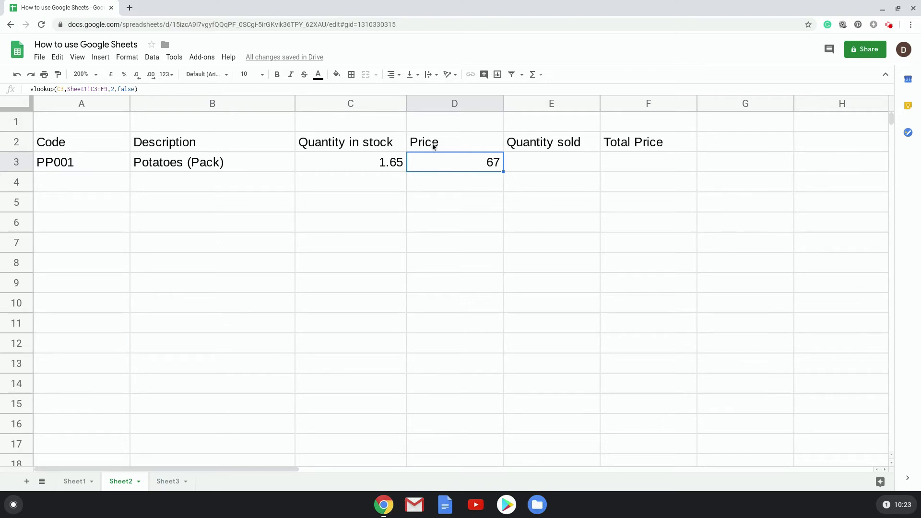
left_click(369, 164)
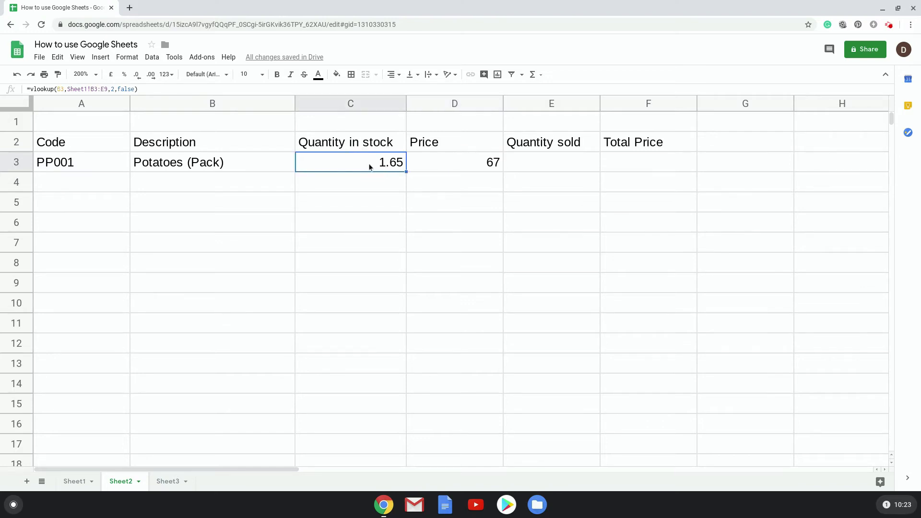
left_click(232, 169)
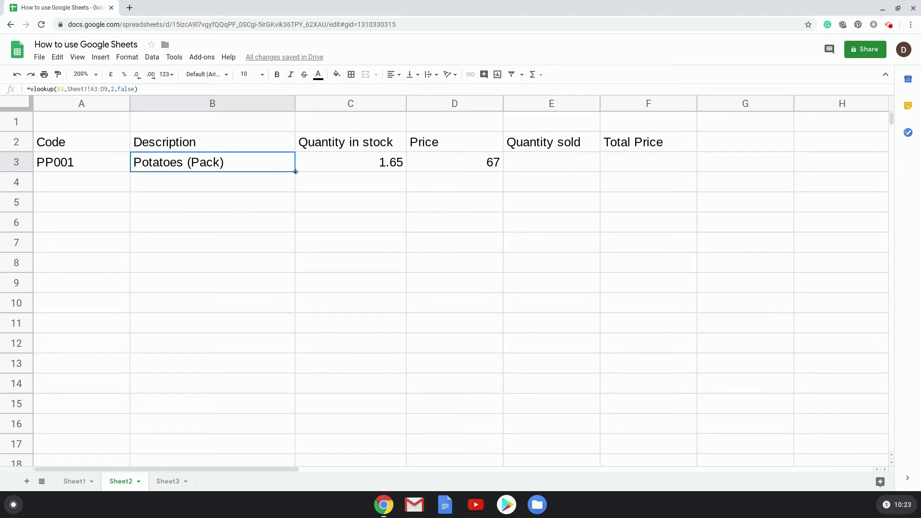
Step: Compare the lookup cell and range references in B3, C3 and D3 on Sheet2 with the product range A3:D9 on Sheet1
left_click_drag(295, 172, 259, 167)
left_click(370, 163)
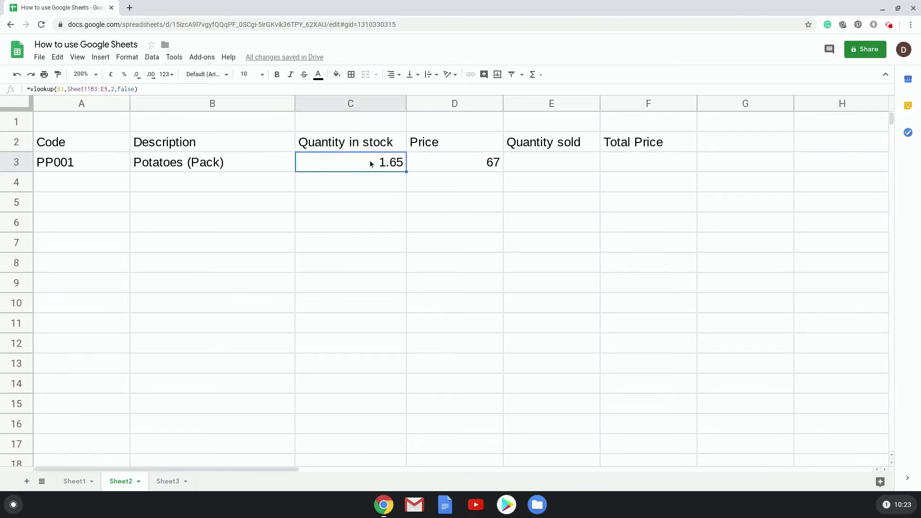
left_click(216, 161)
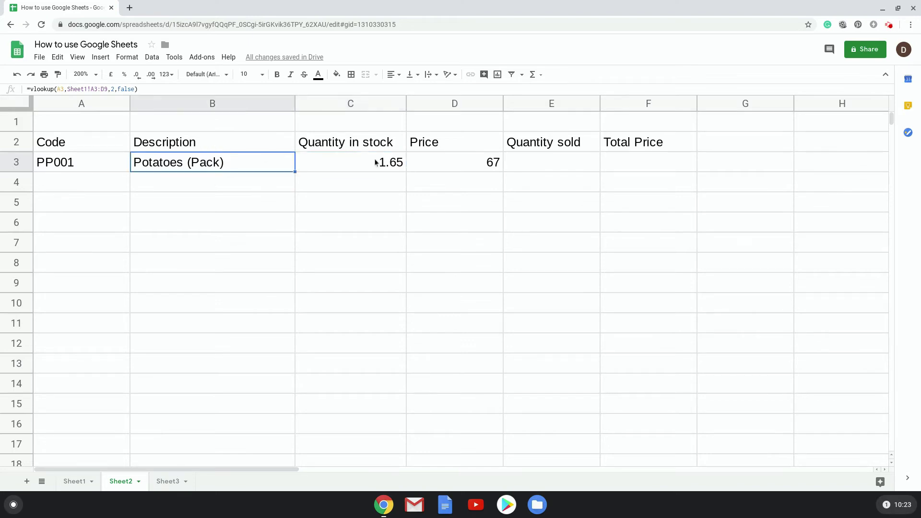
left_click(364, 162)
left_click(235, 161)
left_click(74, 482)
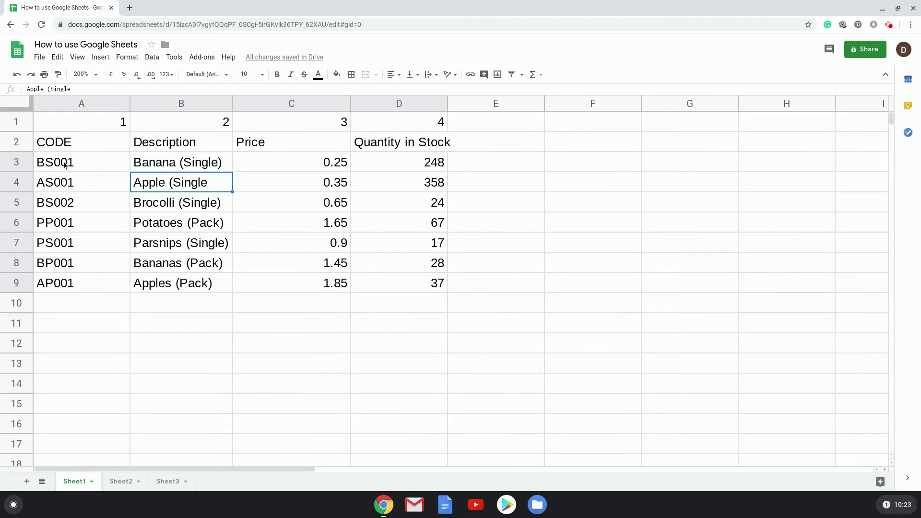
left_click_drag(71, 162, 403, 284)
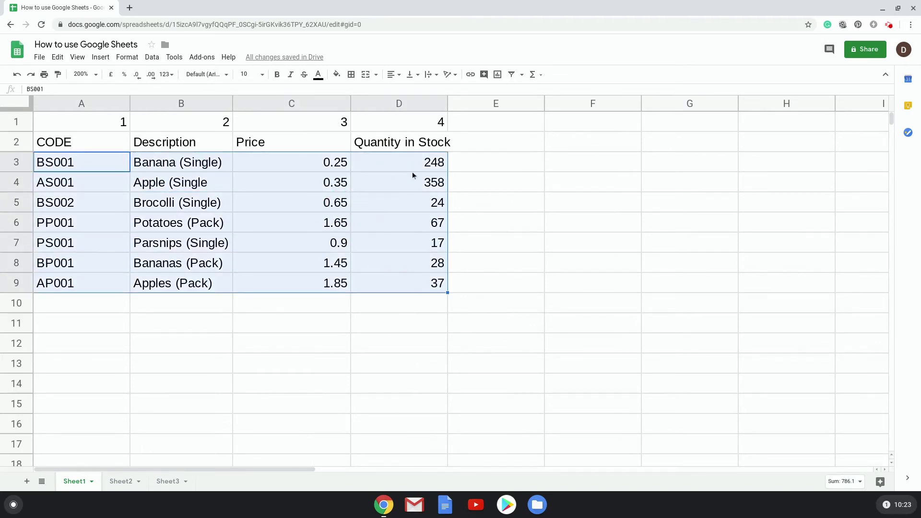
left_click(122, 482)
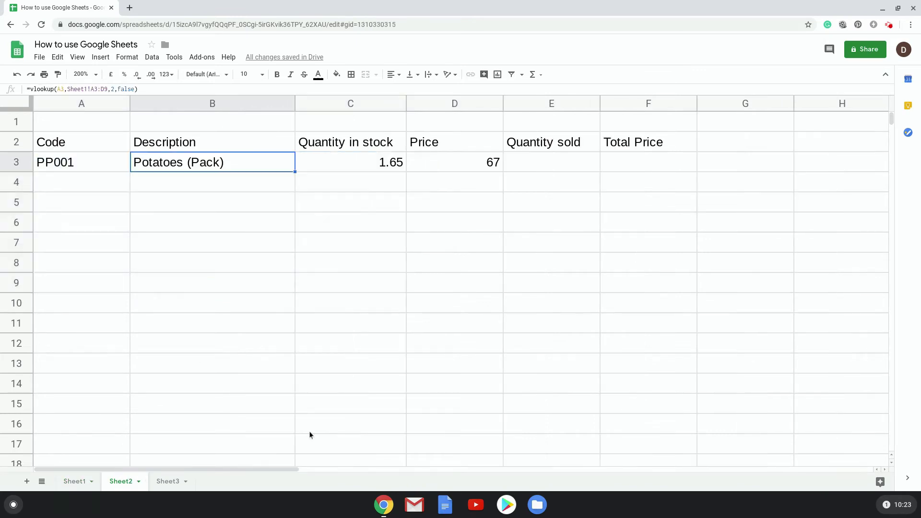
left_click(356, 162)
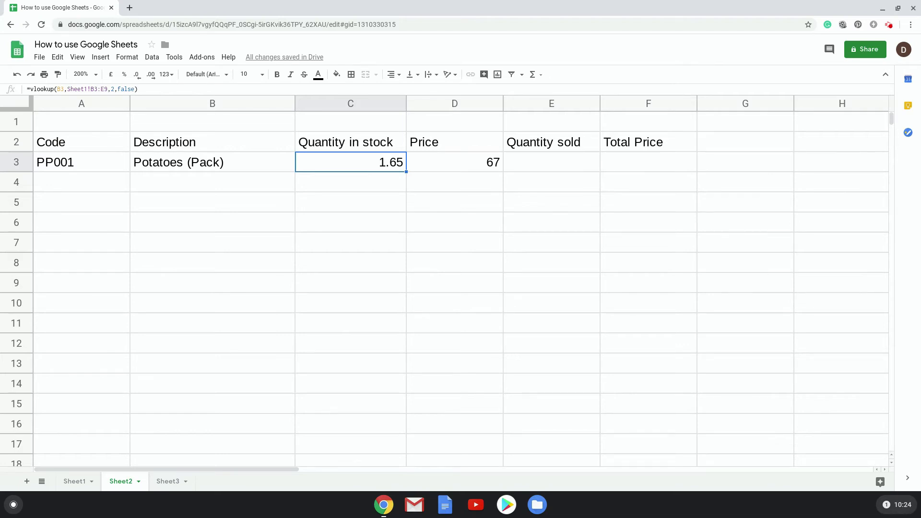
left_click(177, 166)
left_click(325, 160)
left_click(433, 169)
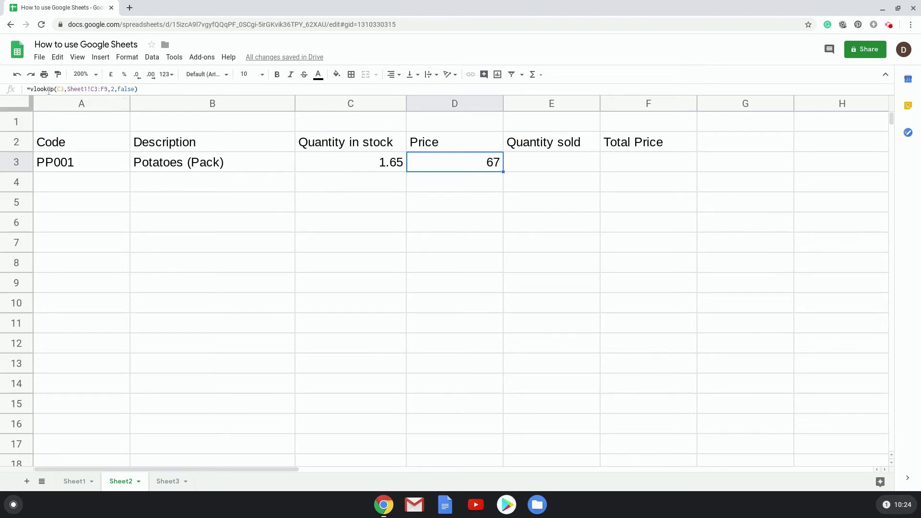
left_click(316, 163)
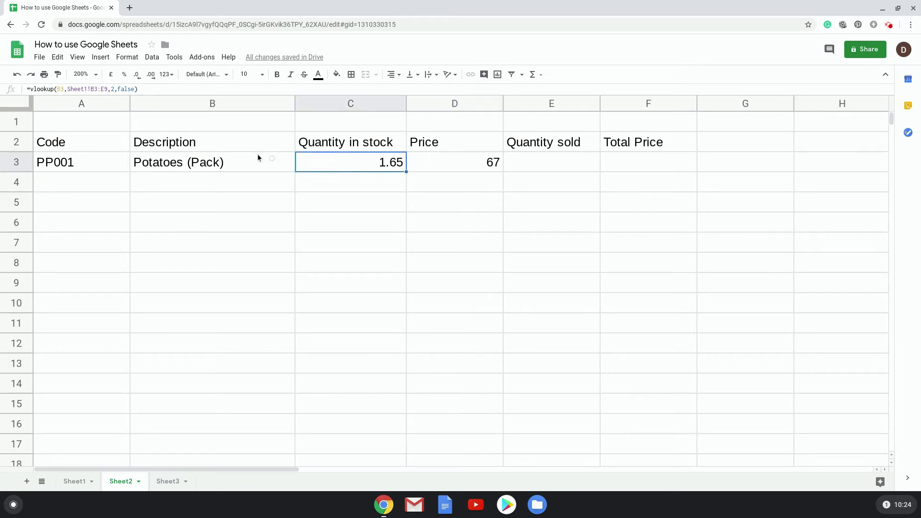
Step: Check the references in the copied lookup formulas in row 3 of Sheet2 and clear them from D3 and C3
left_click(199, 164)
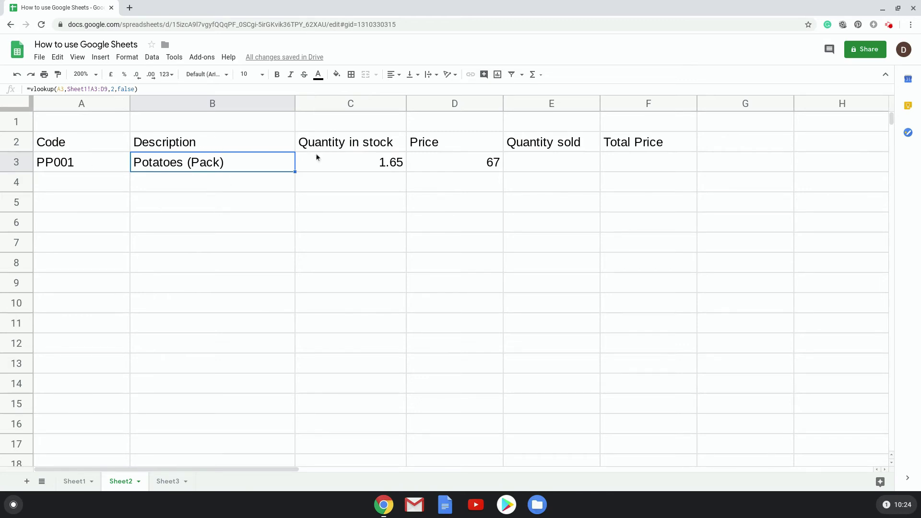
left_click(328, 162)
left_click(425, 165)
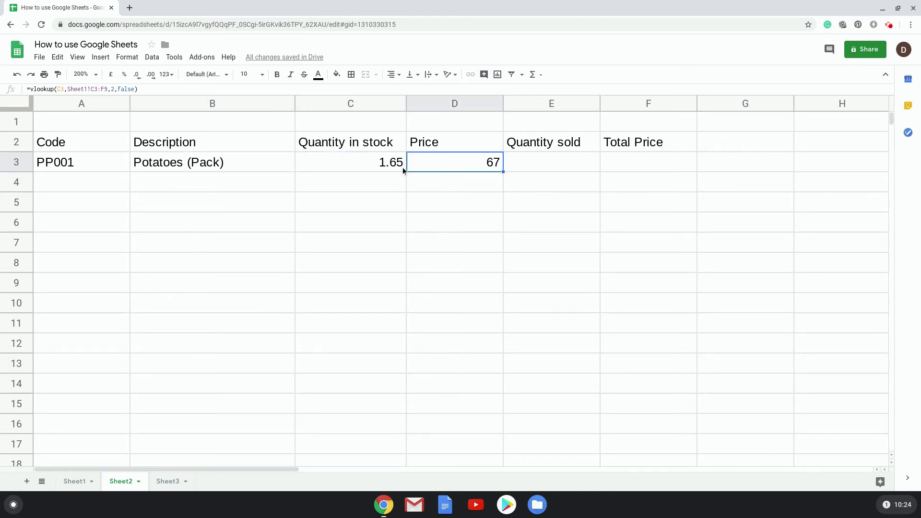
key("Delete")
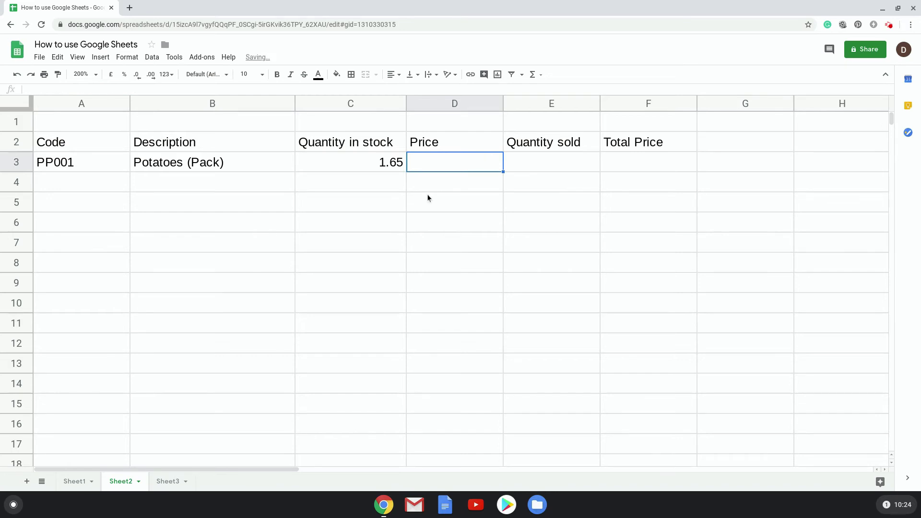
key("Left")
key("Delete")
Step: Lock the references in the B3 description lookup so the formula reads =vlookup($A3,Sheet1!$A$3:$D$9,2,false)
left_click(254, 162)
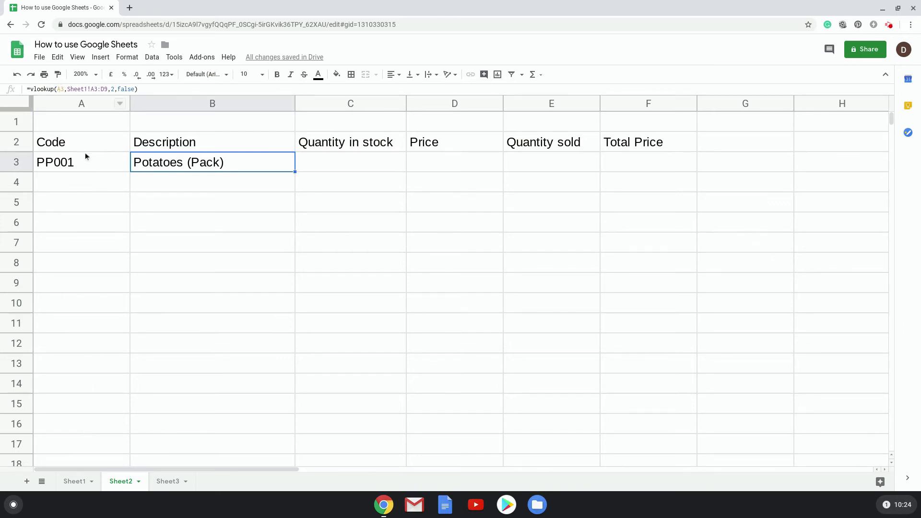
left_click(58, 89)
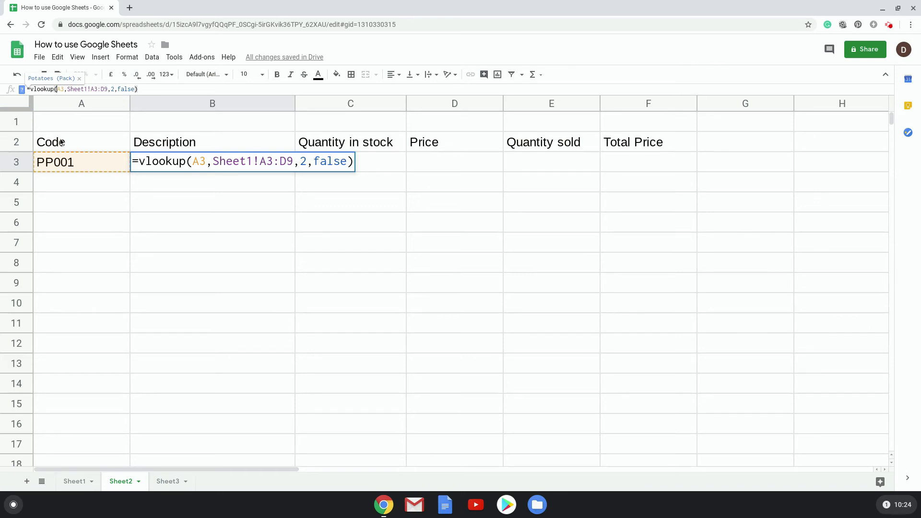
type("$")
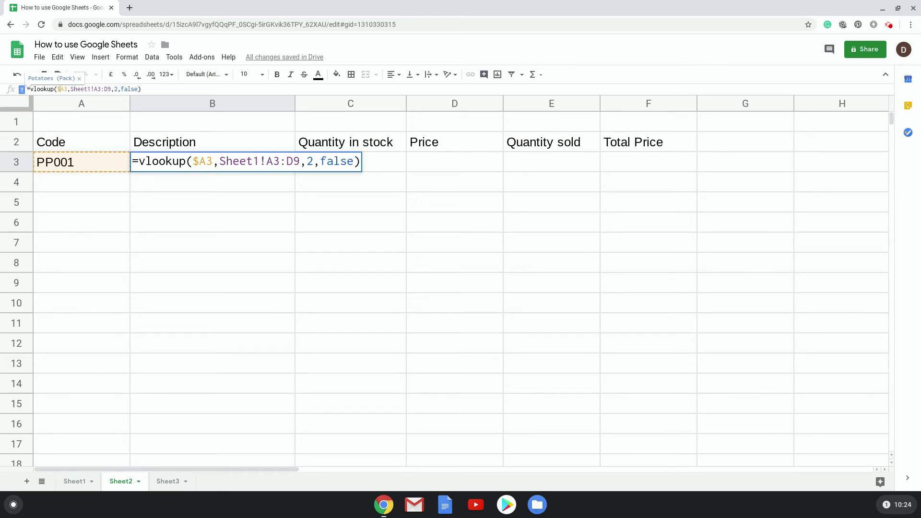
left_click(94, 89)
type("$A")
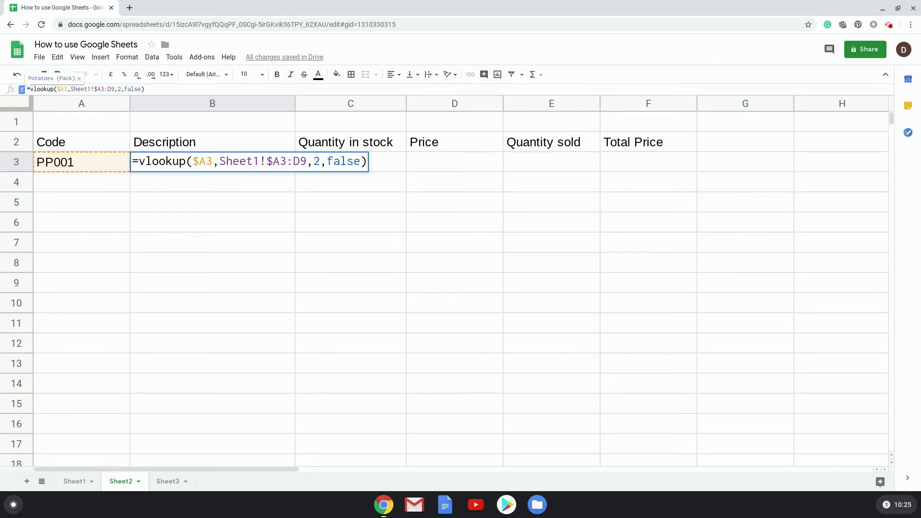
type("$3:")
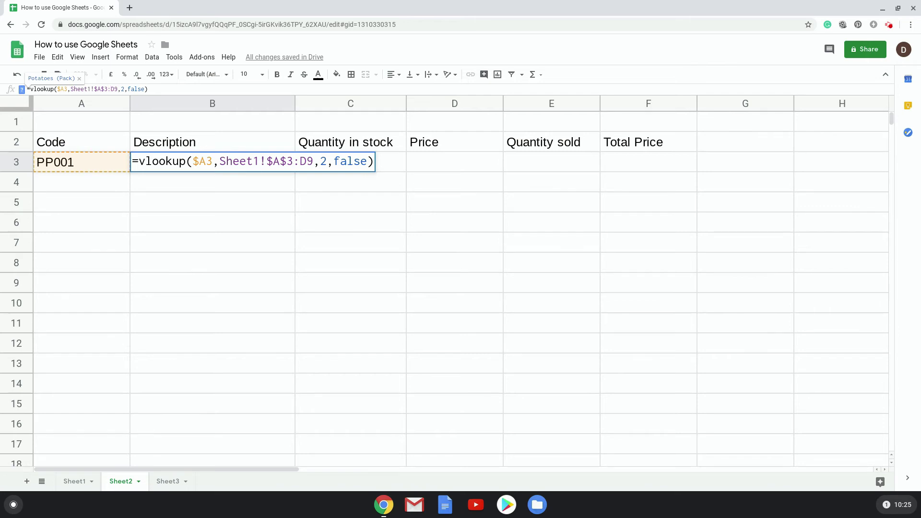
type("$D")
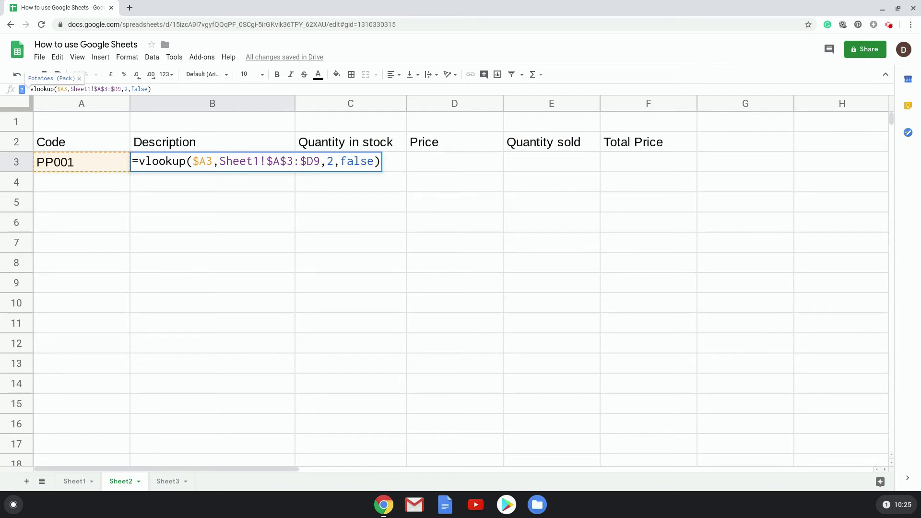
type("$")
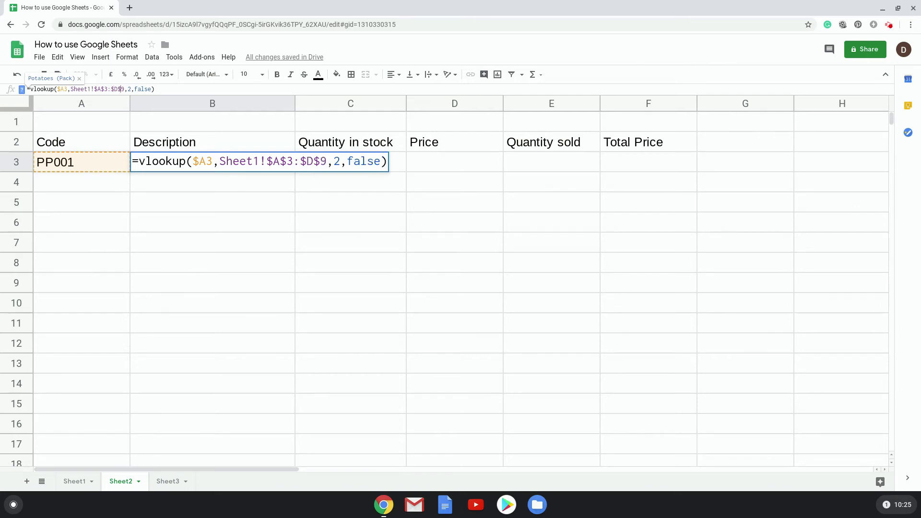
key("Return")
key("Up")
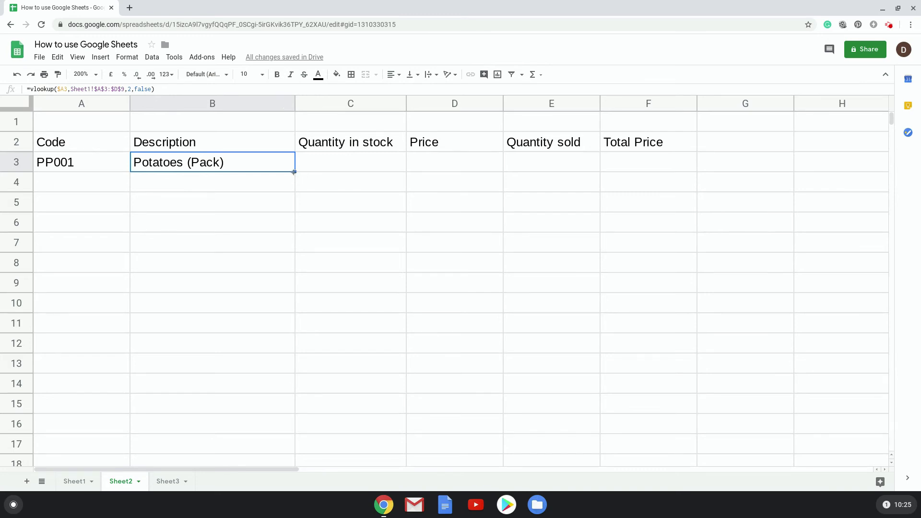
Step: Fill the lookup formula with locked references from B3 across to C3 and D3
left_click_drag(293, 172, 447, 163)
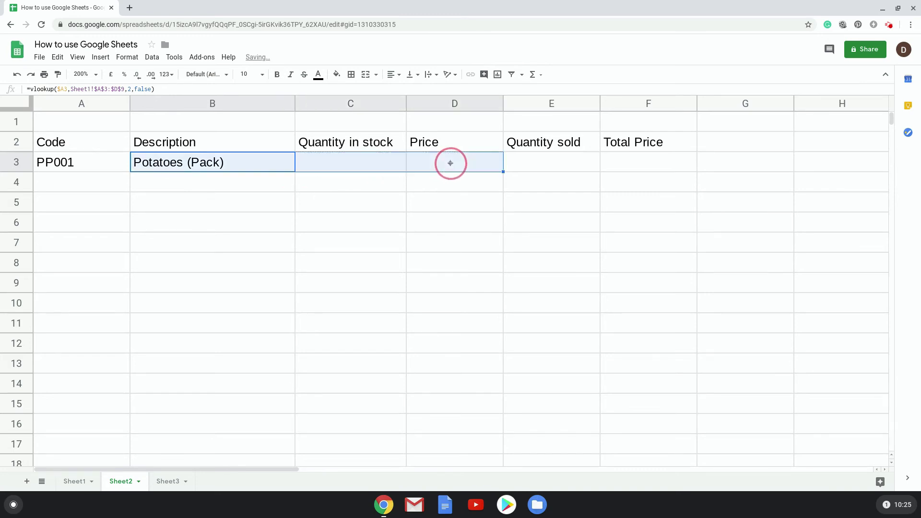
left_click(240, 161)
left_click(331, 165)
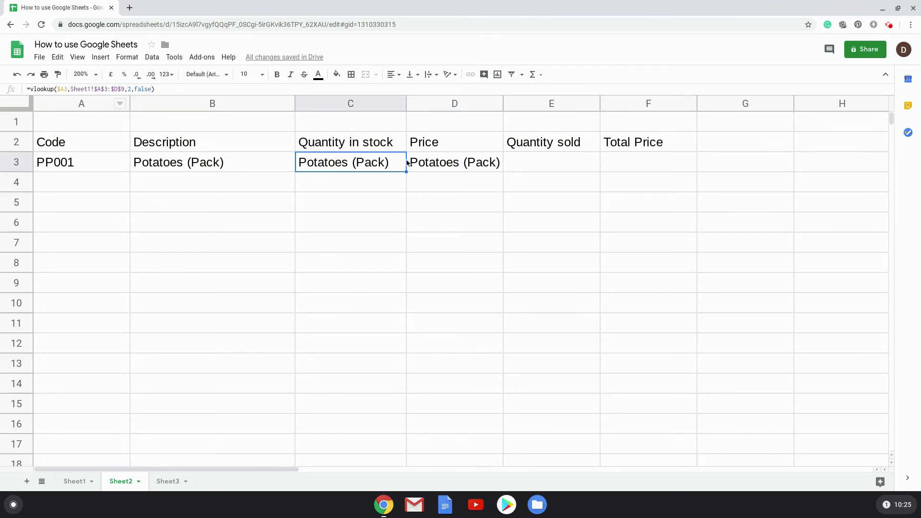
left_click(445, 166)
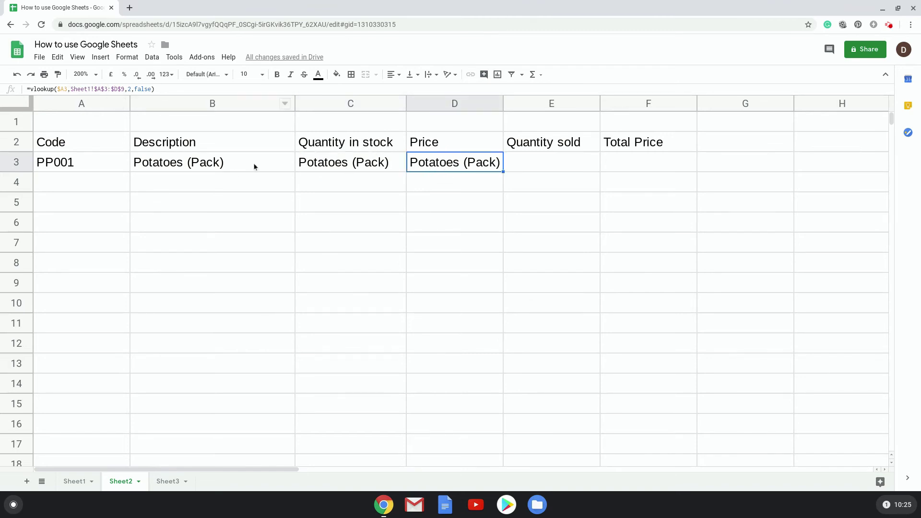
Step: Compare the formulas in B3, C3 and D3 on Sheet2 and check their lookup range against the product table on Sheet1
left_click(226, 162)
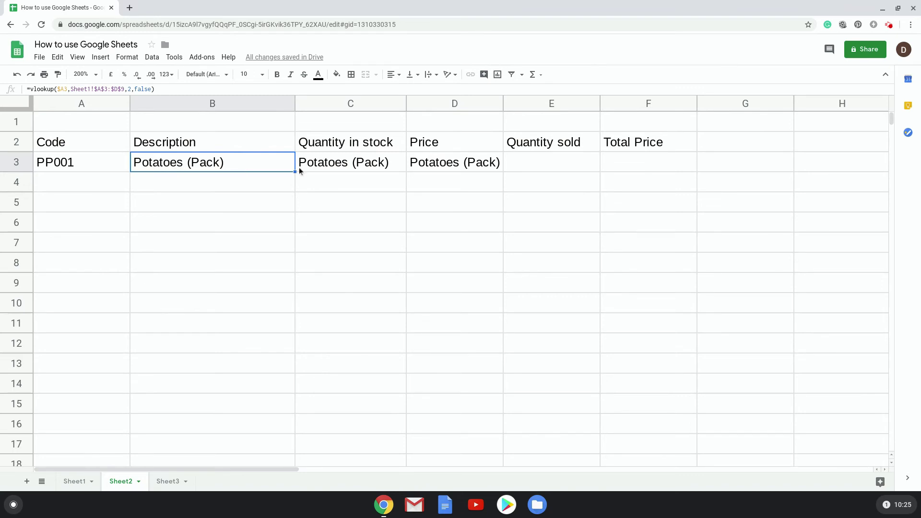
left_click(330, 164)
left_click(416, 162)
left_click(204, 160)
left_click(318, 169)
left_click(430, 169)
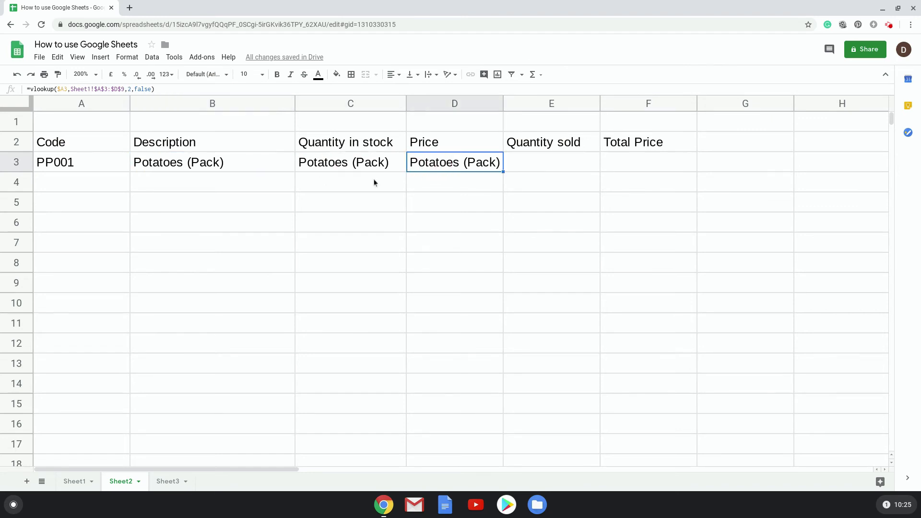
left_click(221, 167)
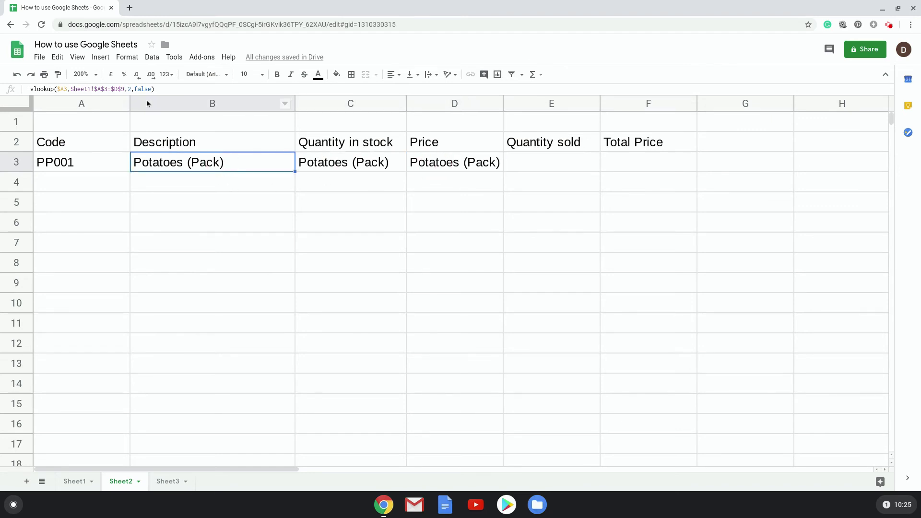
left_click(86, 481)
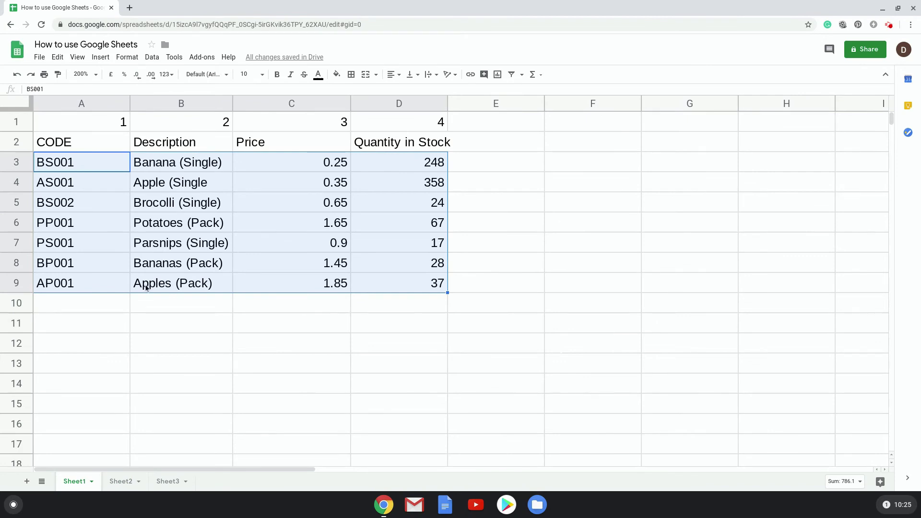
left_click(120, 481)
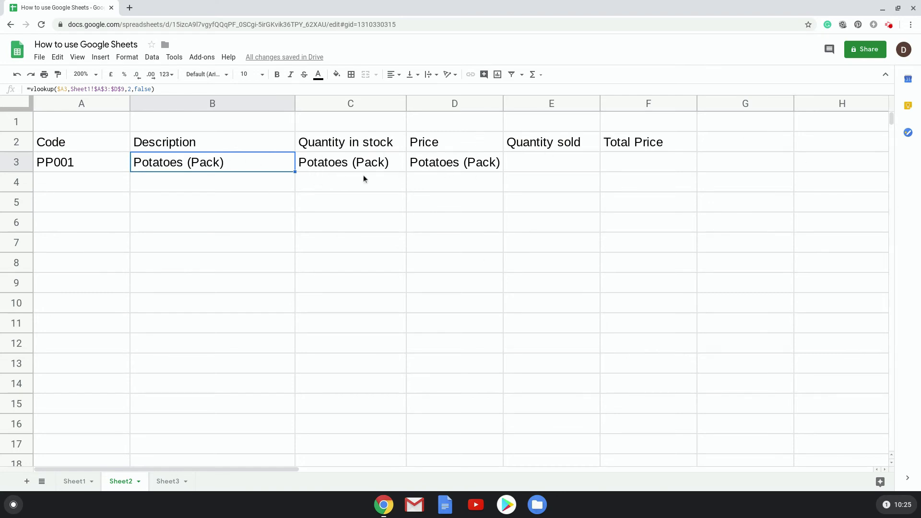
Step: Check the stock column's number on Sheet1 and set the column index in Sheet2's C3 lookup formula to 4
left_click(316, 165)
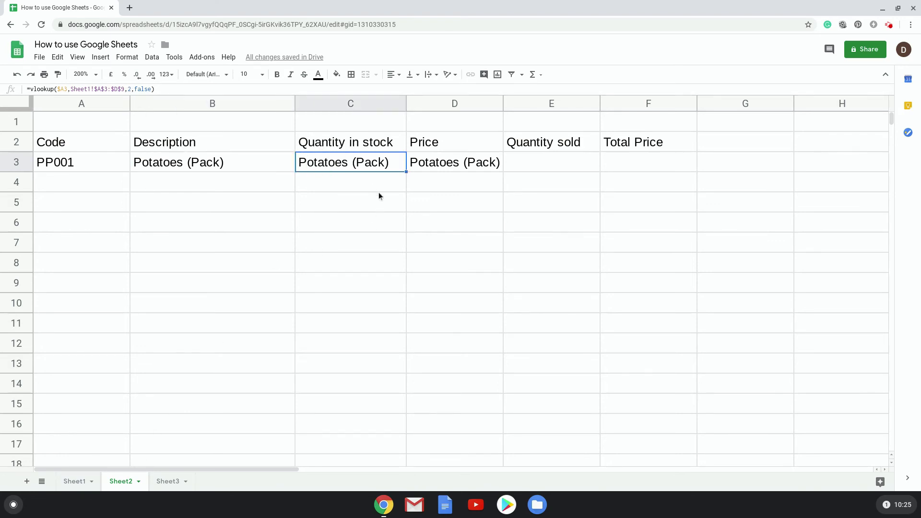
left_click(76, 481)
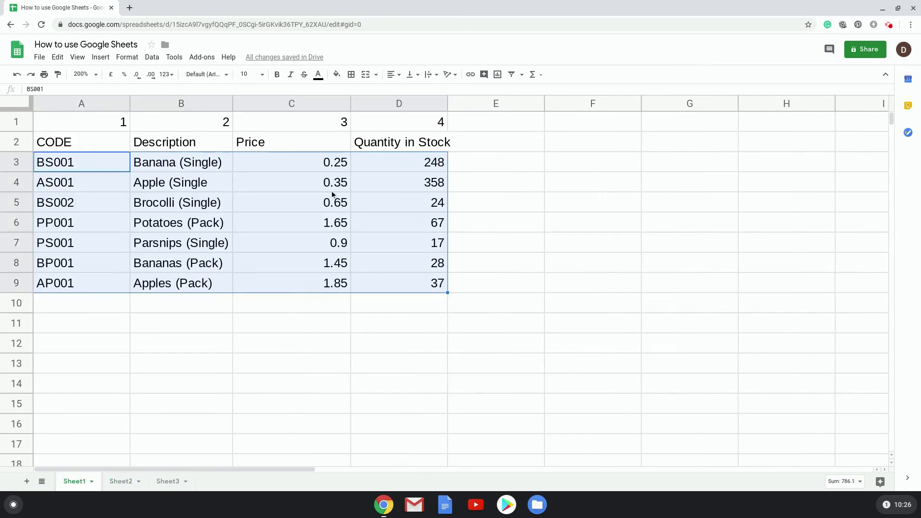
left_click(121, 481)
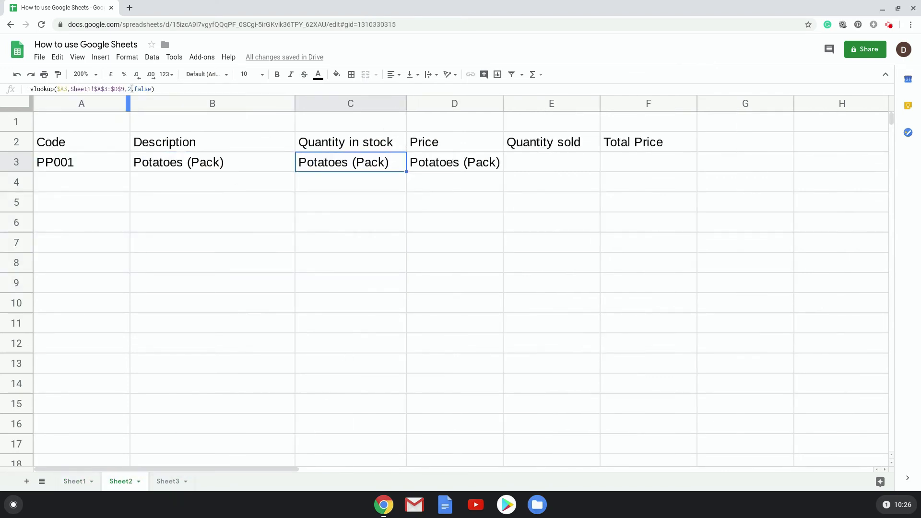
left_click(132, 89)
key("BackSpace")
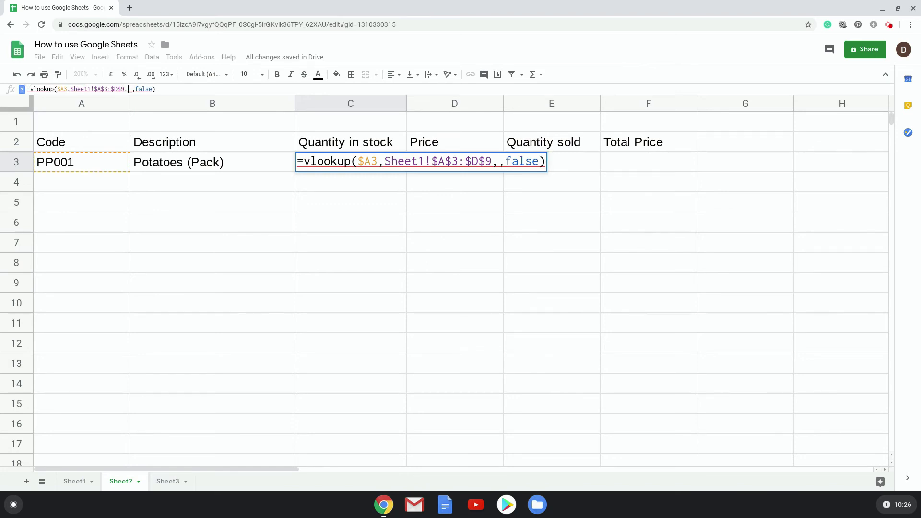
type("4")
key("Return")
key("Up")
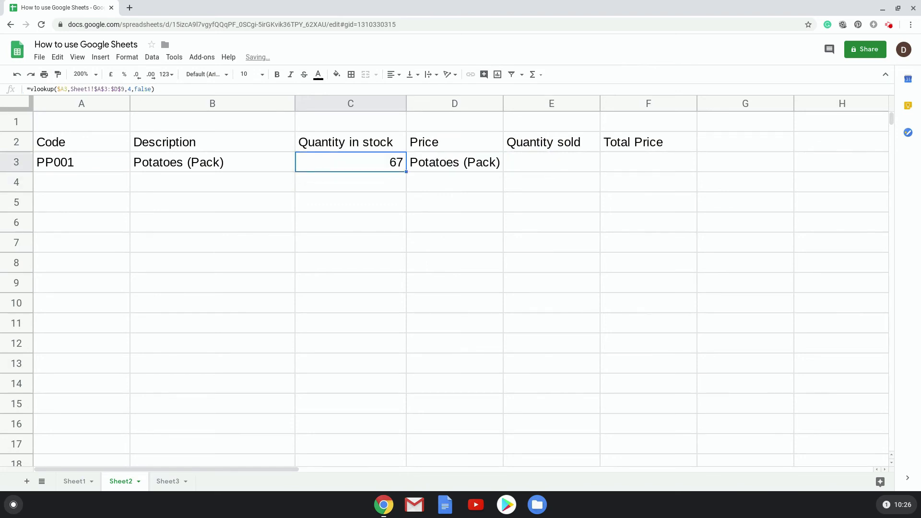
Step: Set the column index in the Price lookup formula in D3 to 3
key("Right")
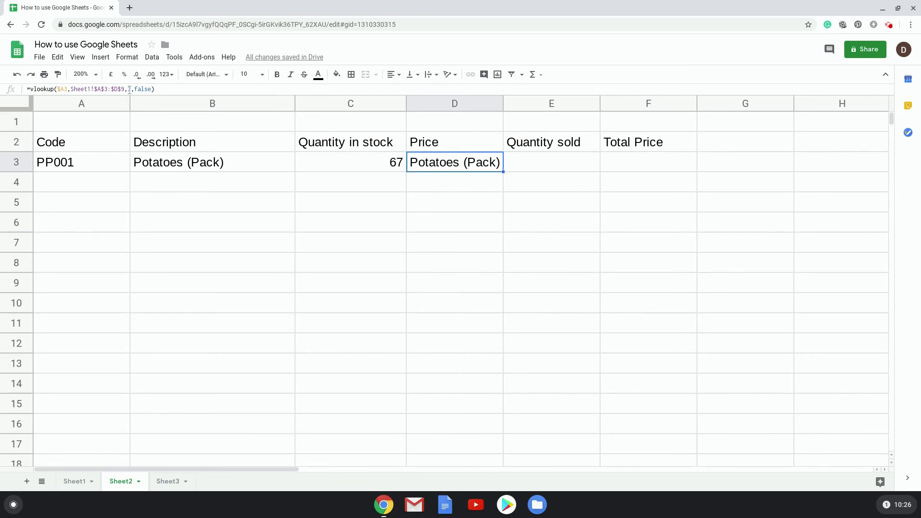
left_click(128, 89)
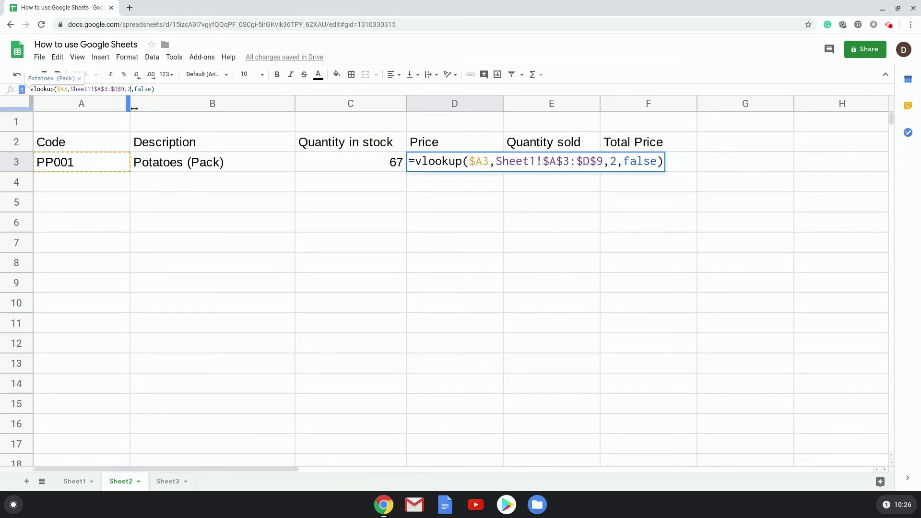
key("BackSpace")
type("3")
key("Return")
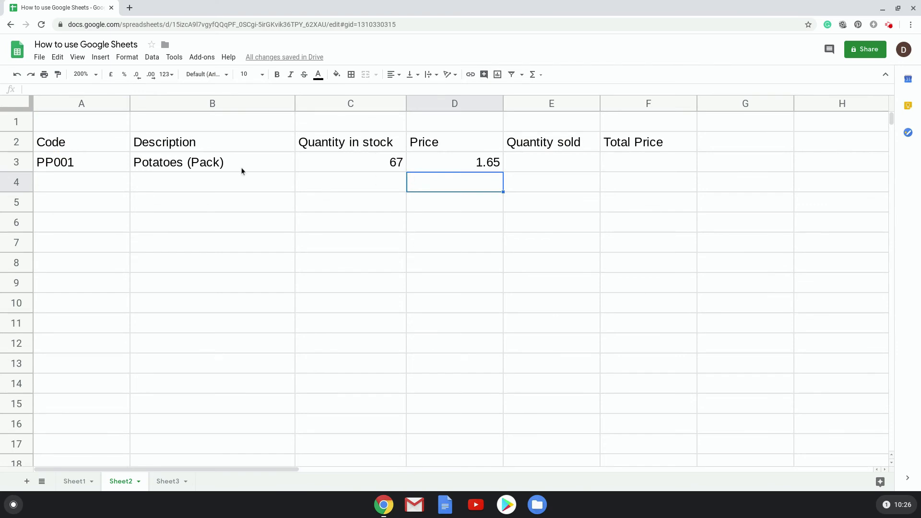
Step: Fill the lookup formulas in B3:D3 down to row 10 on Sheet2
left_click(217, 166)
left_click_drag(253, 166, 504, 297)
left_click(378, 197)
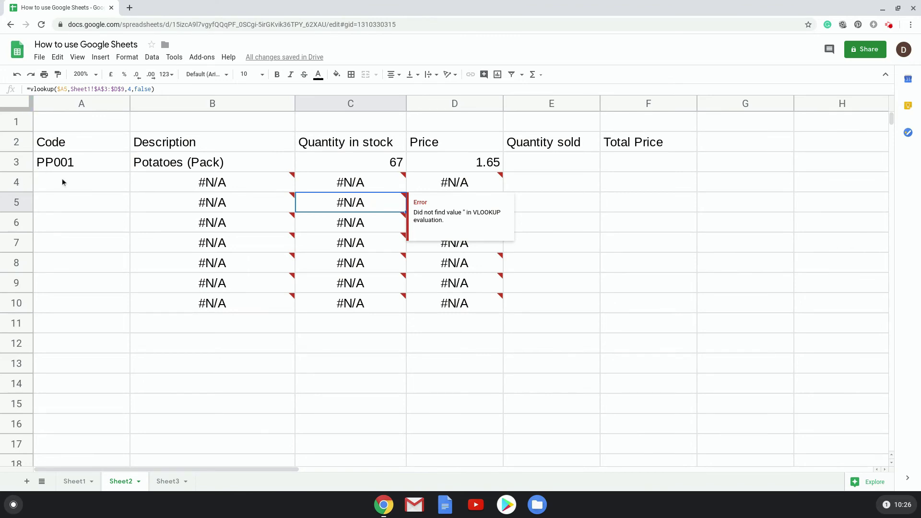
Step: Look up a product code on Sheet1 and enter BS002 in cell A4 of Sheet2
left_click(74, 481)
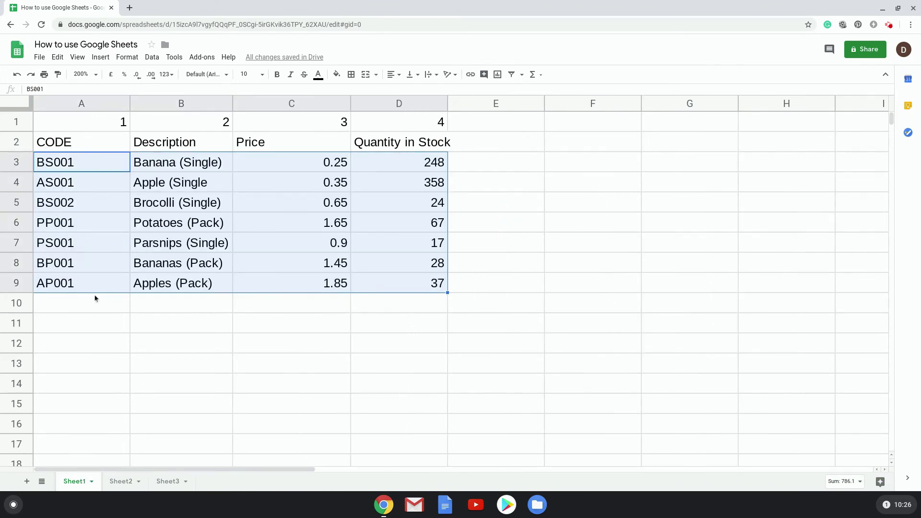
left_click(125, 482)
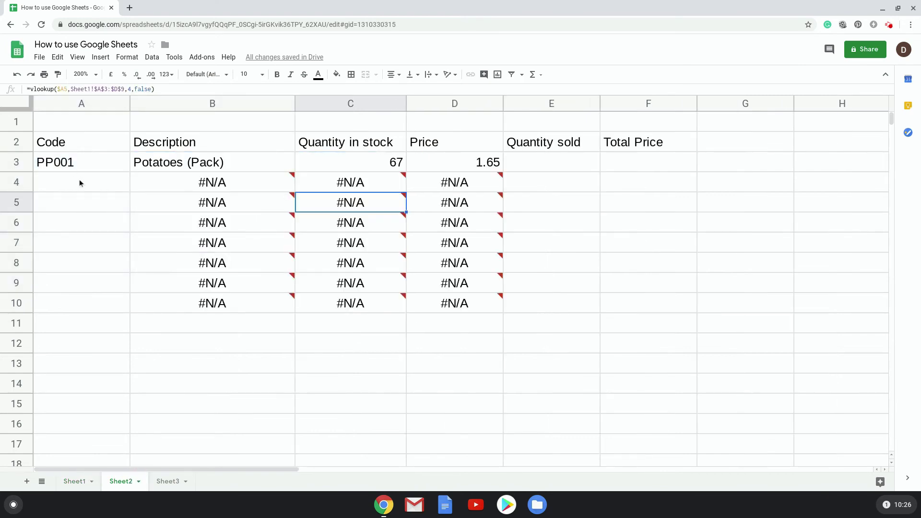
left_click(79, 180)
type("BS")
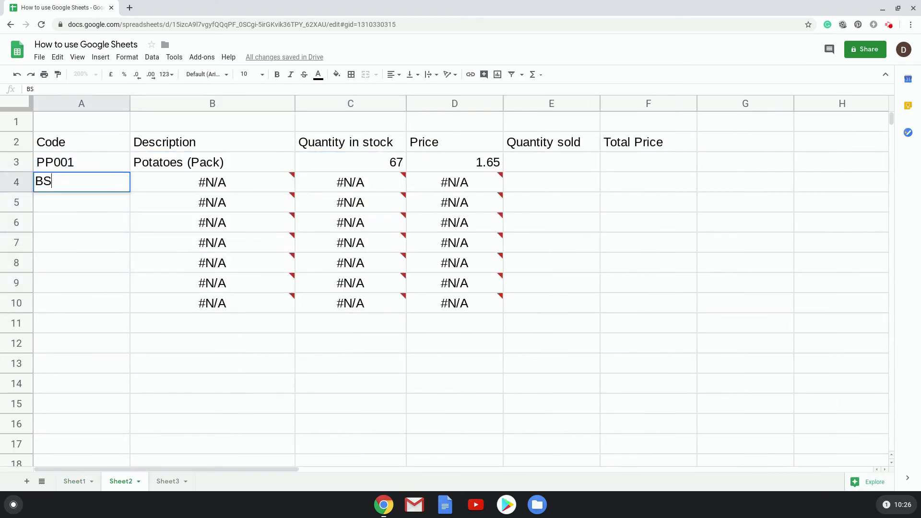
type("002")
key("Return")
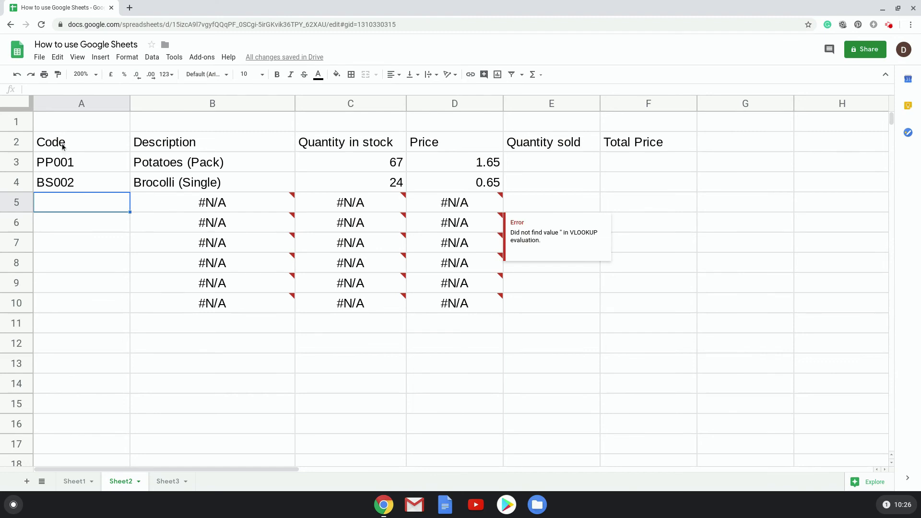
Step: Apply all borders to the sales table range A2:F10 on Sheet2
left_click_drag(48, 142, 681, 304)
left_click(351, 75)
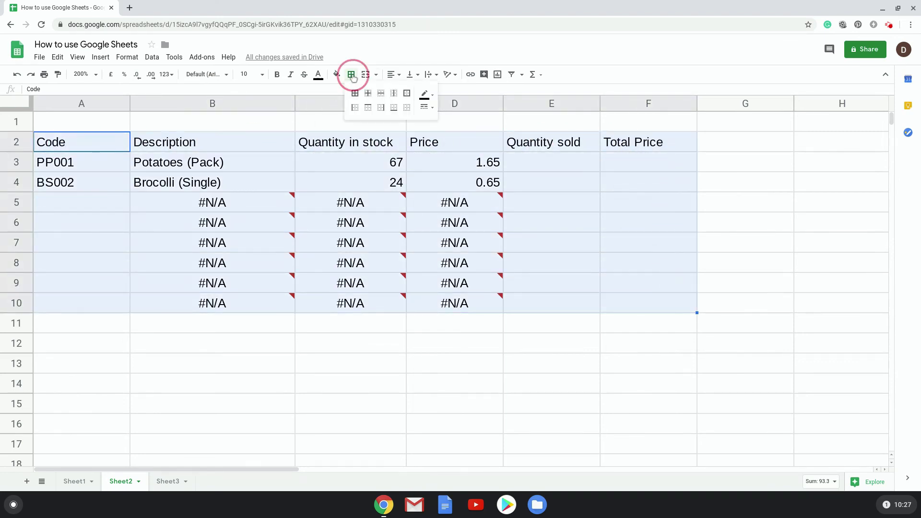
left_click(355, 93)
left_click(400, 227)
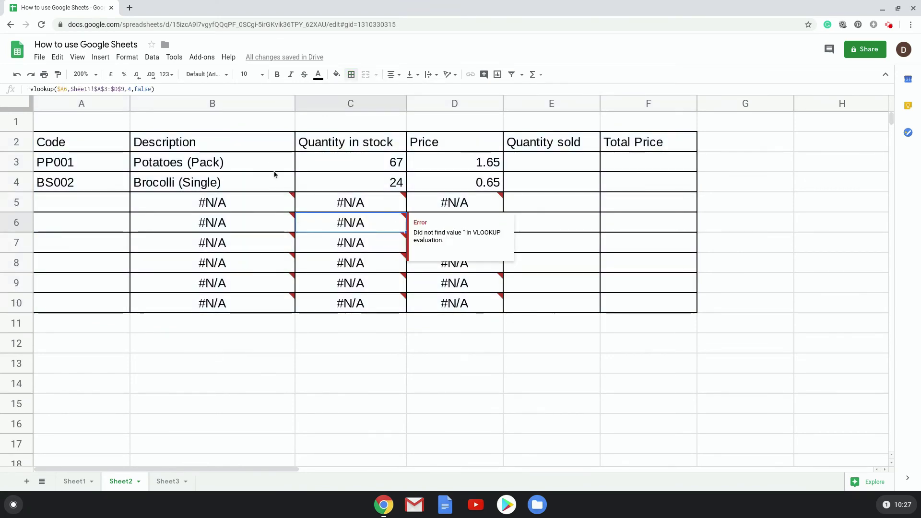
left_click(242, 165)
left_click(79, 166)
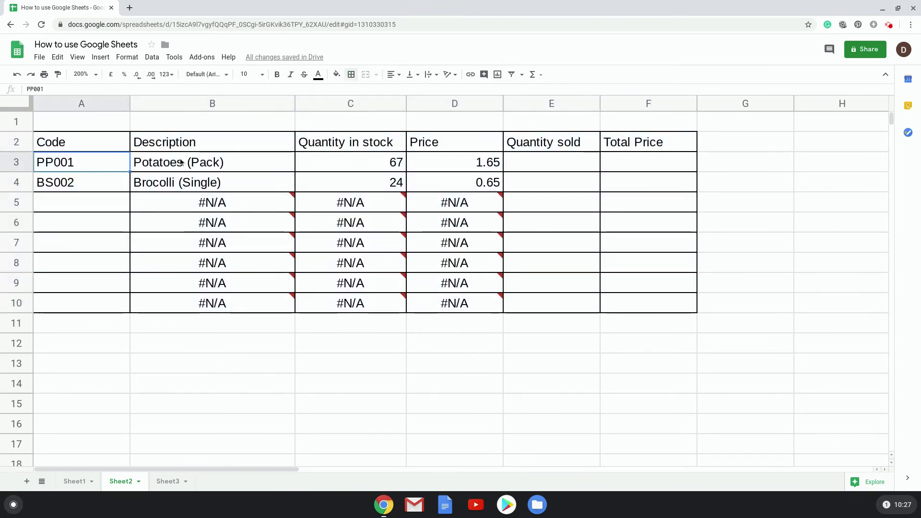
left_click(211, 163)
left_click(376, 158)
left_click(459, 168)
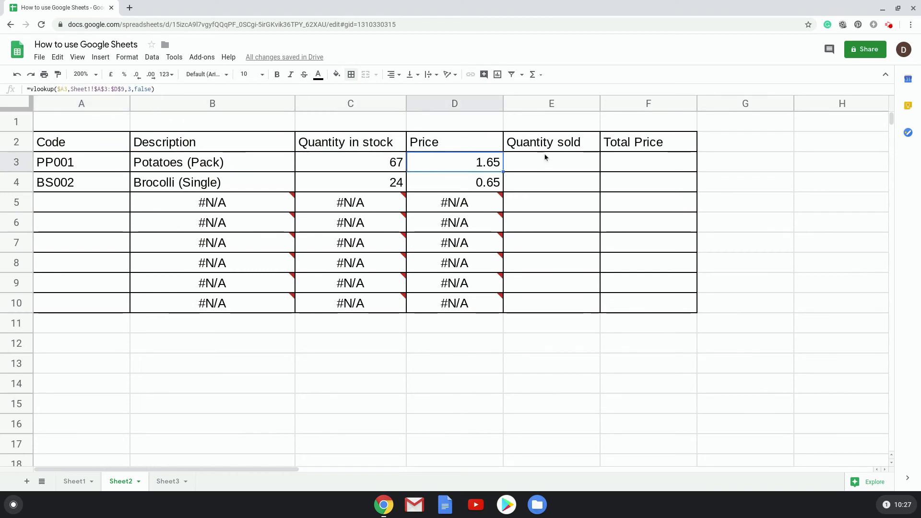
left_click(544, 154)
Step: Shade the lookup formula cells B3:D10 on Sheet2 with a light grey fill
left_click_drag(165, 160, 440, 301)
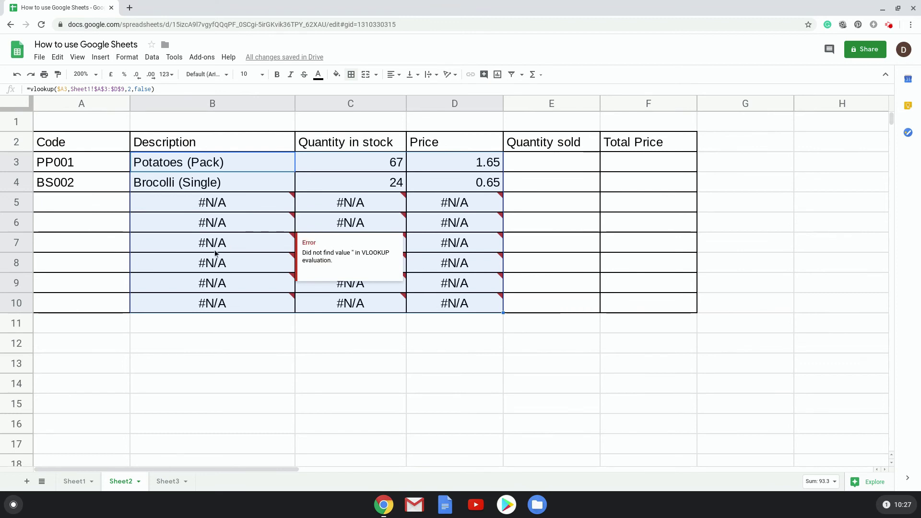
left_click(337, 74)
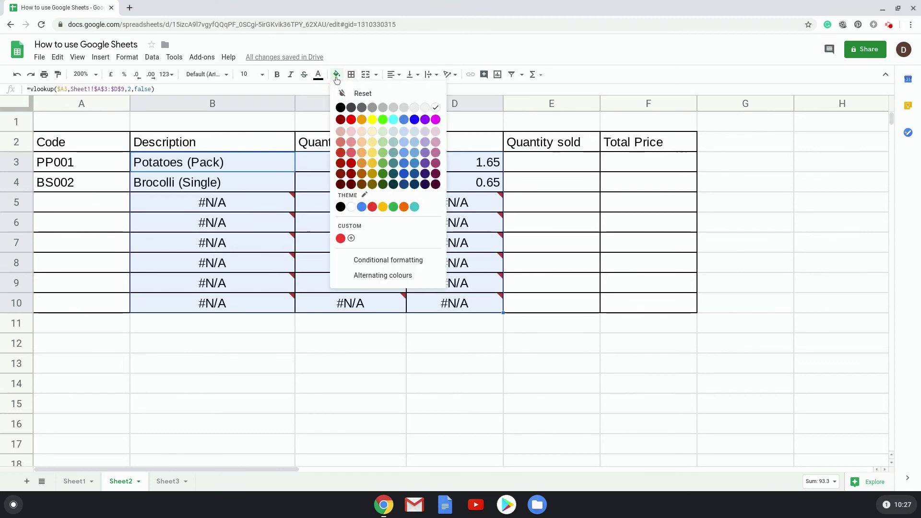
left_click(421, 110)
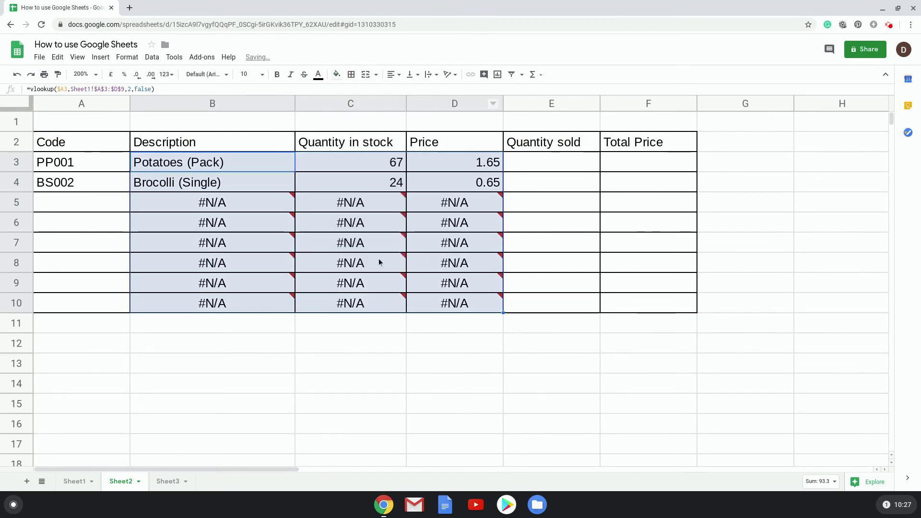
left_click(225, 224)
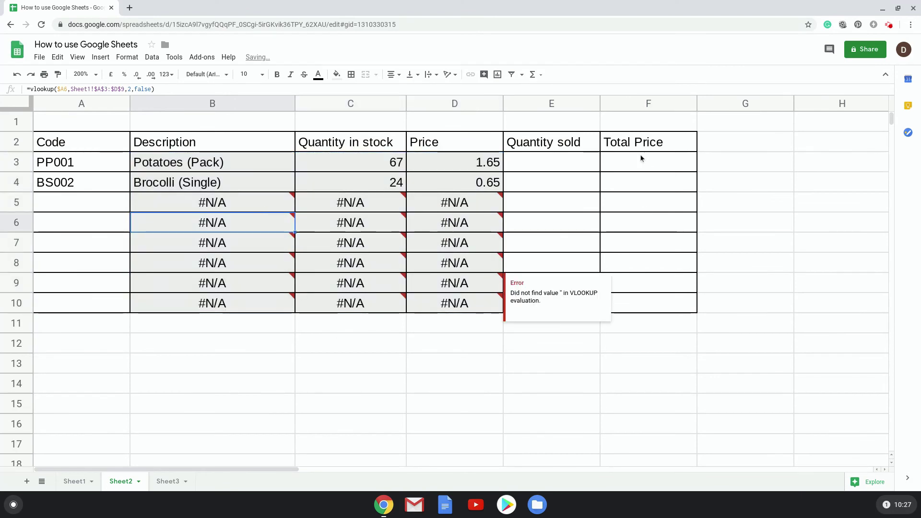
Step: Shade the Total Price cells F3:F10 with a slightly darker grey fill than the lookup columns
left_click_drag(641, 158, 643, 301)
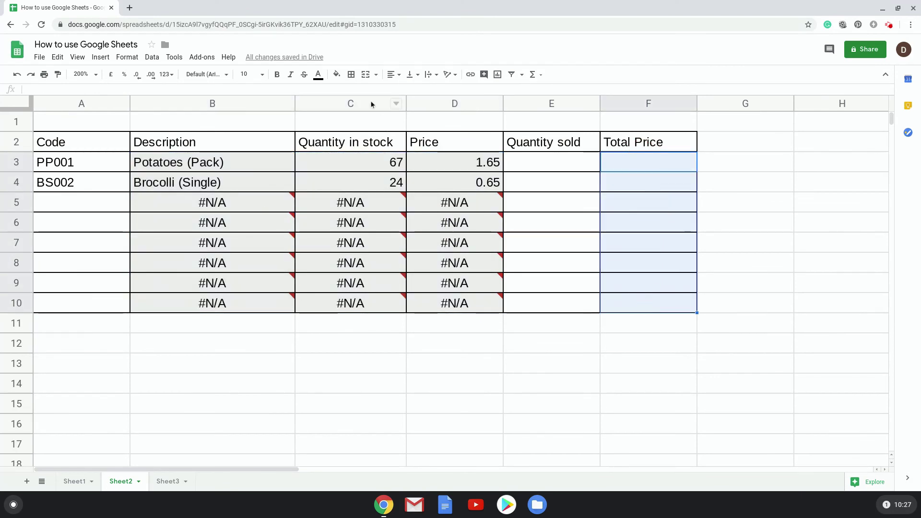
left_click(337, 74)
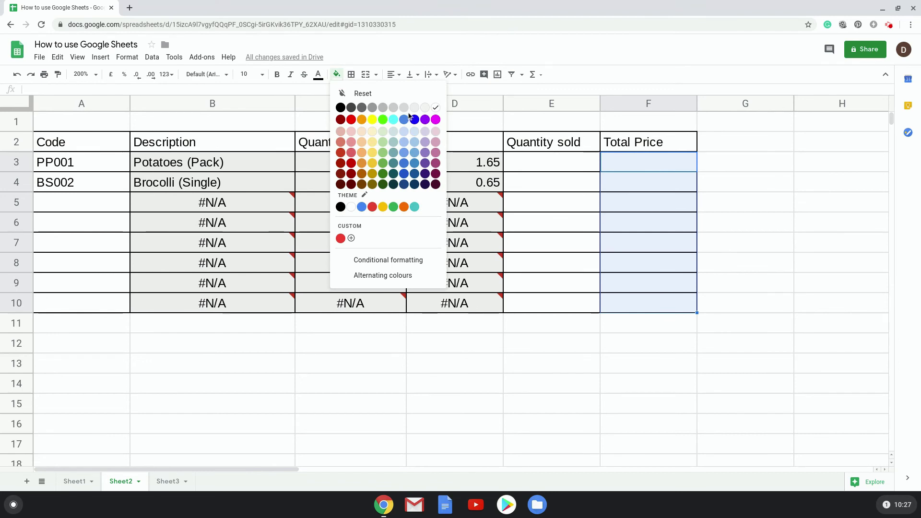
left_click(393, 107)
left_click(581, 223)
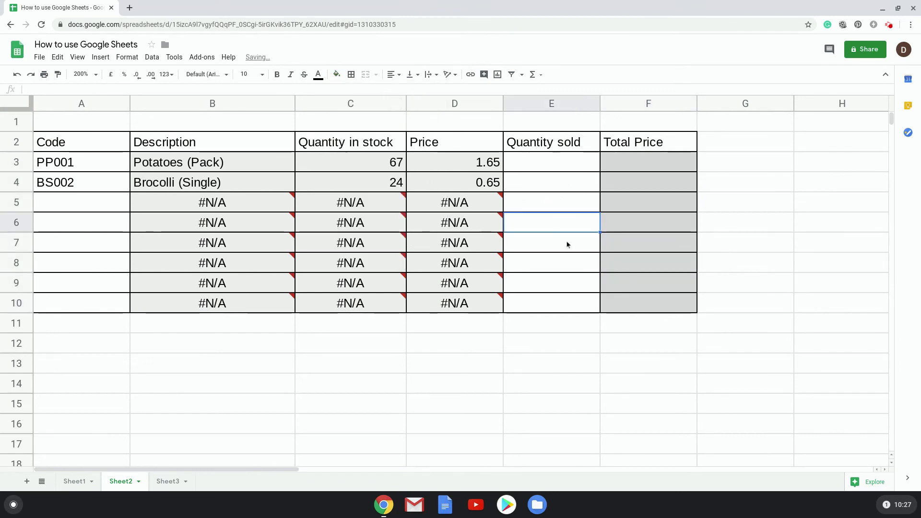
left_click(91, 168)
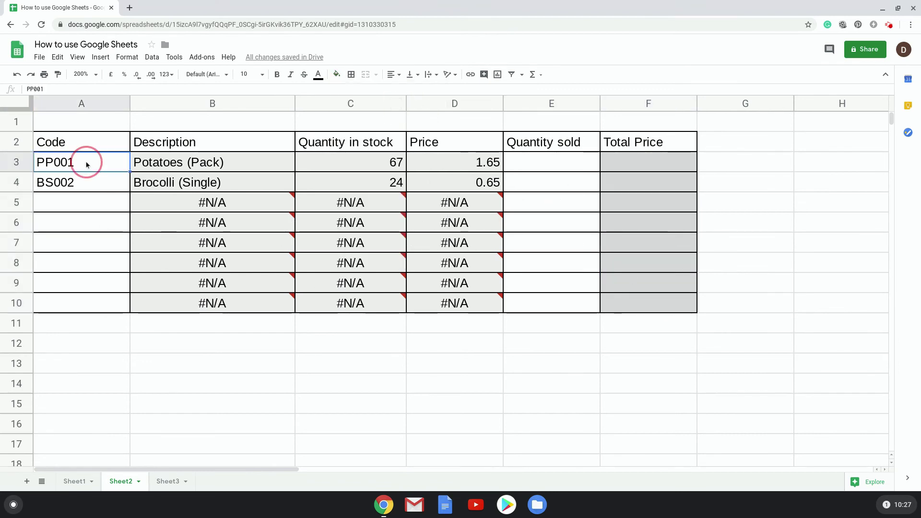
left_click(92, 202)
left_click(47, 168)
left_click(66, 185)
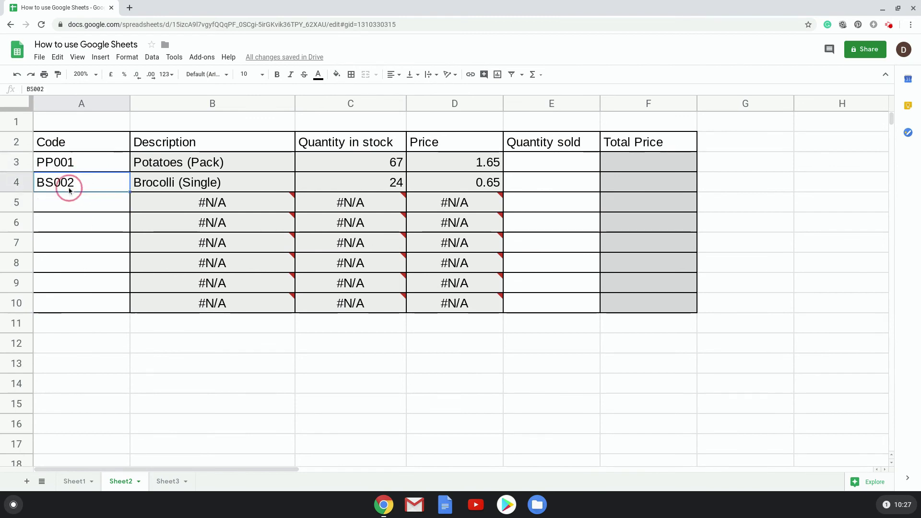
left_click(525, 165)
left_click(536, 182)
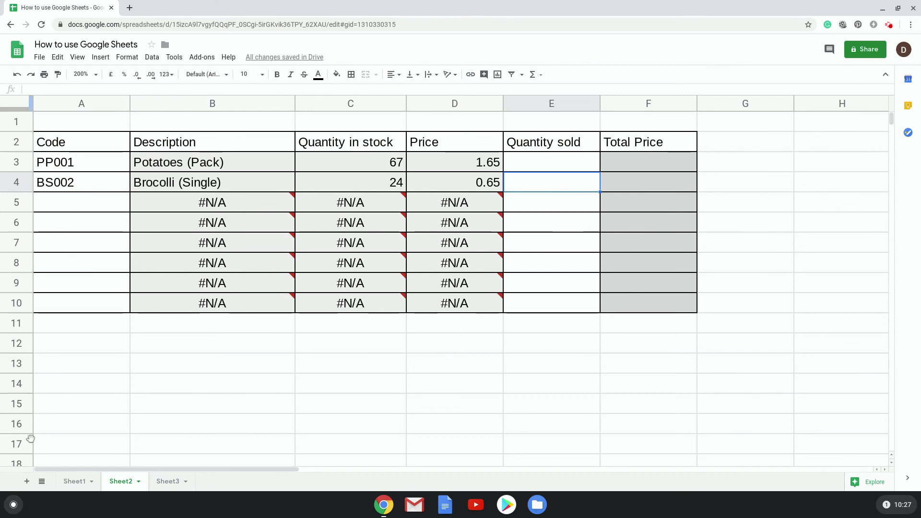
Step: Copy the product codes in A3:A9 of Sheet1 and paste them into the Code column of Sheet2 from A3
left_click(76, 483)
left_click(84, 211)
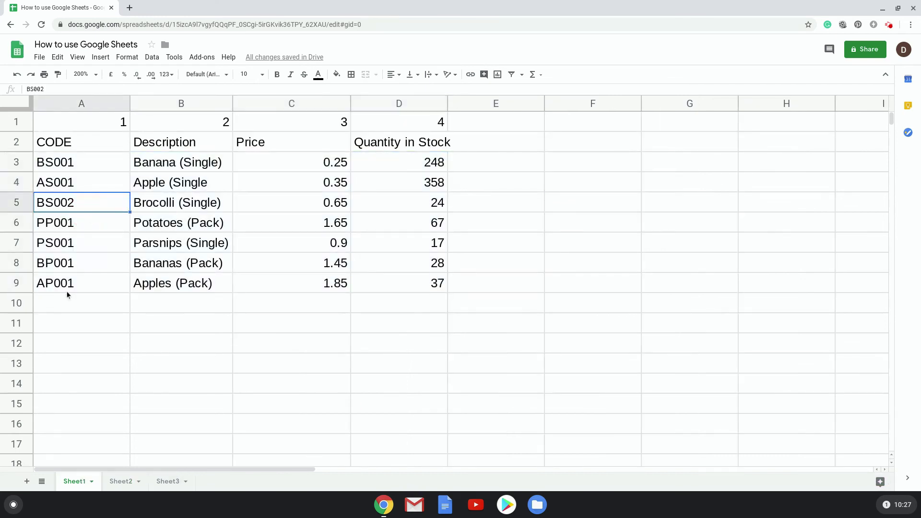
left_click_drag(66, 283, 57, 164)
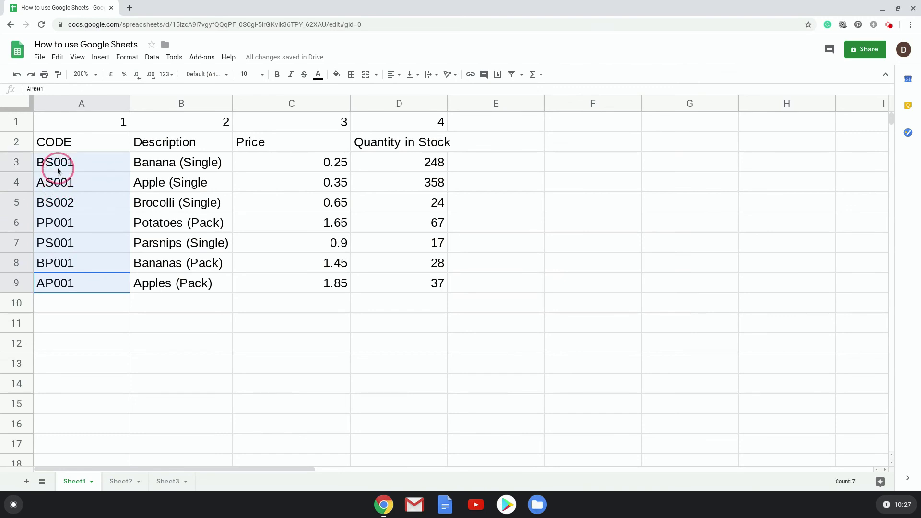
right_click(58, 165)
left_click(95, 149)
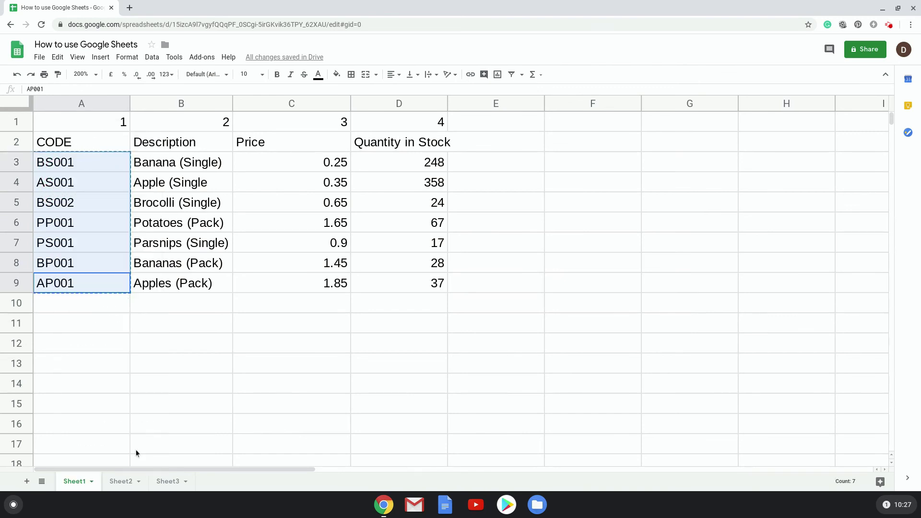
left_click(121, 481)
right_click(75, 166)
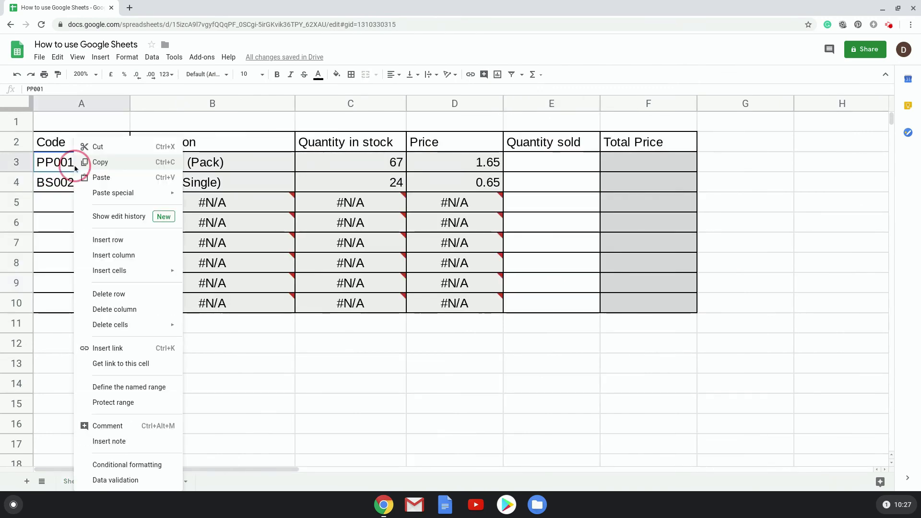
left_click(103, 179)
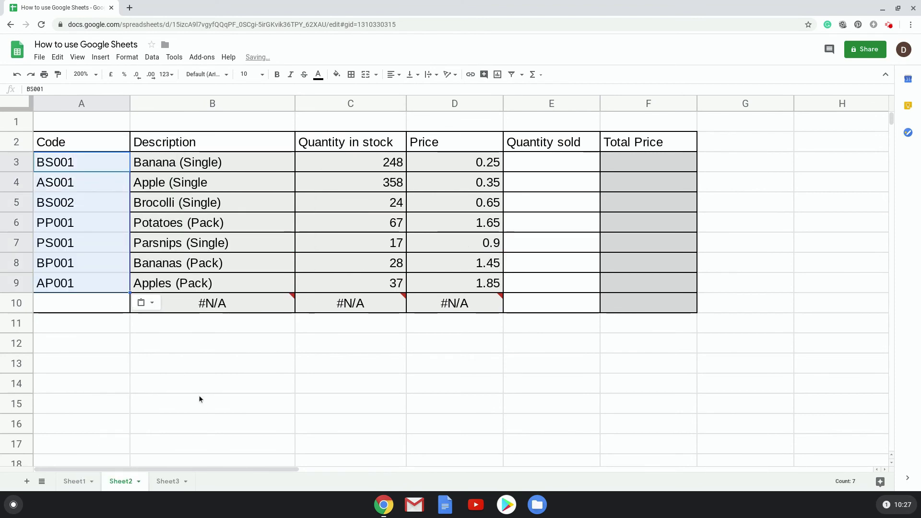
left_click(199, 353)
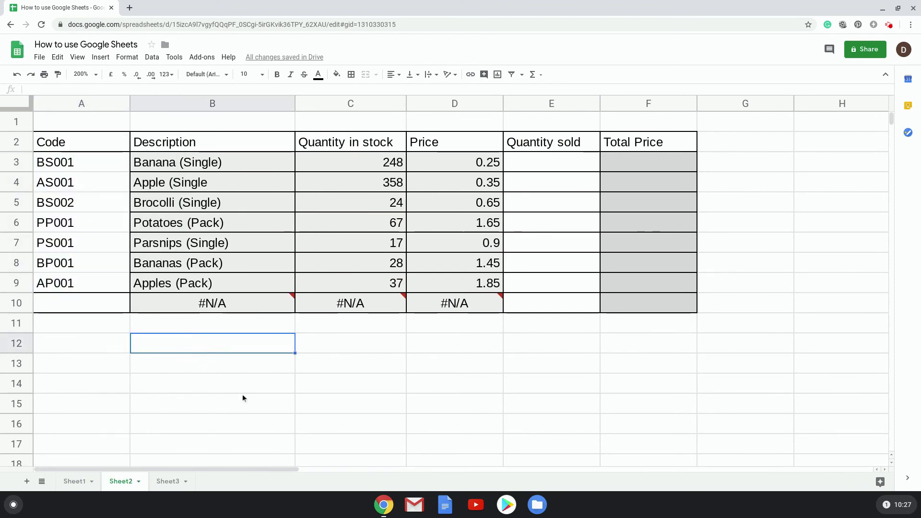
left_click(83, 301)
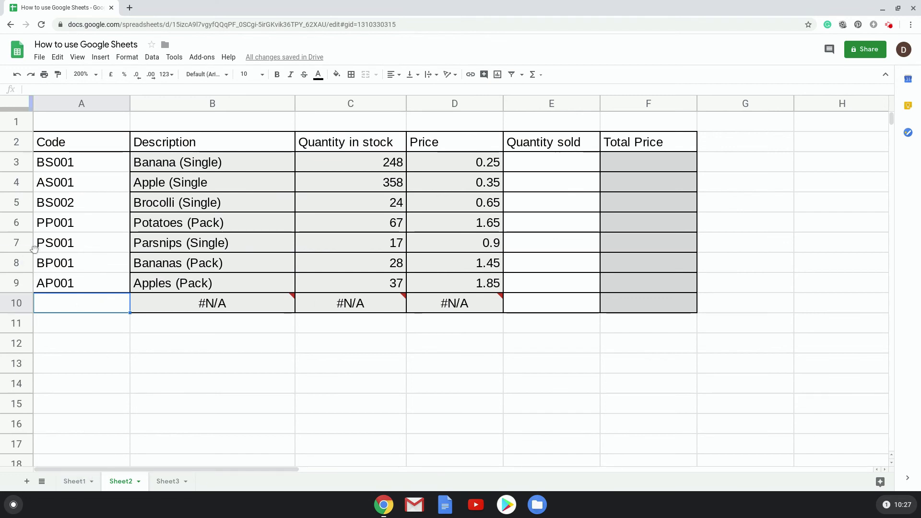
left_click_drag(76, 283, 76, 184)
left_click(74, 481)
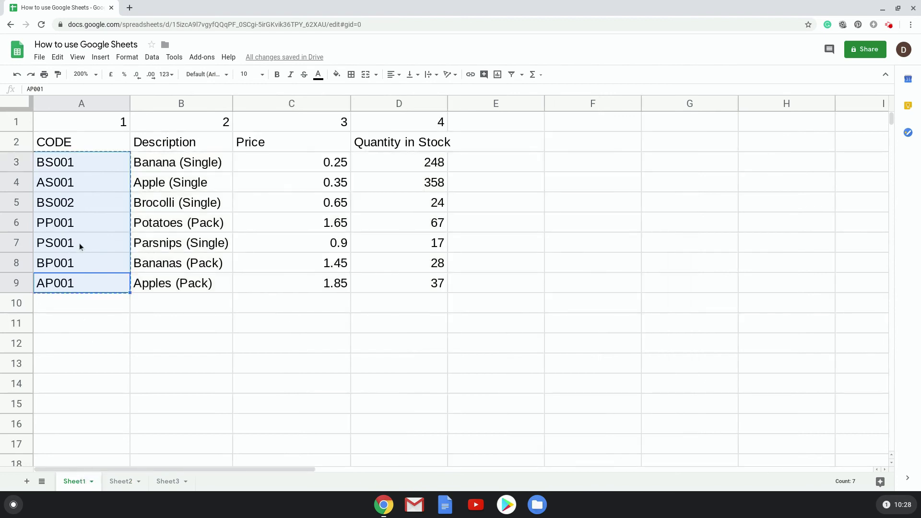
left_click(138, 342)
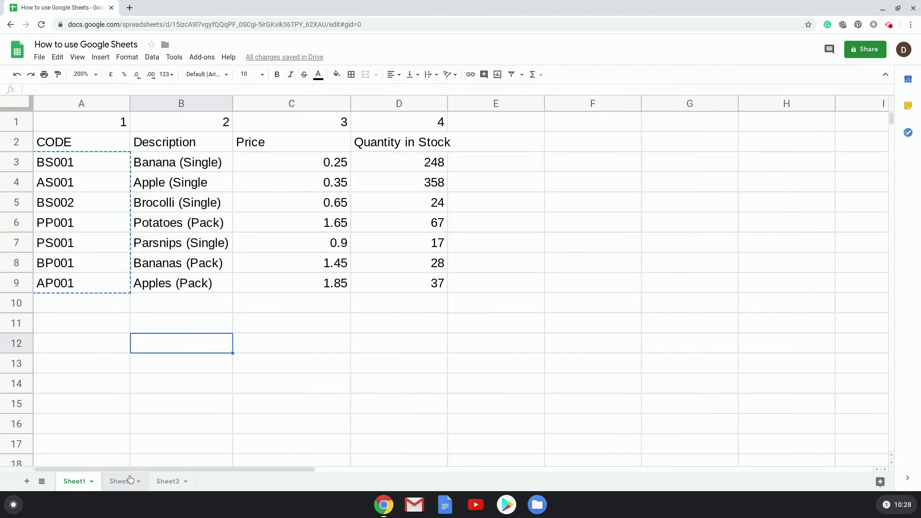
left_click(123, 481)
Step: Delete row 10, which has no product code, from the sales table on Sheet2
left_click(21, 303)
right_click(24, 303)
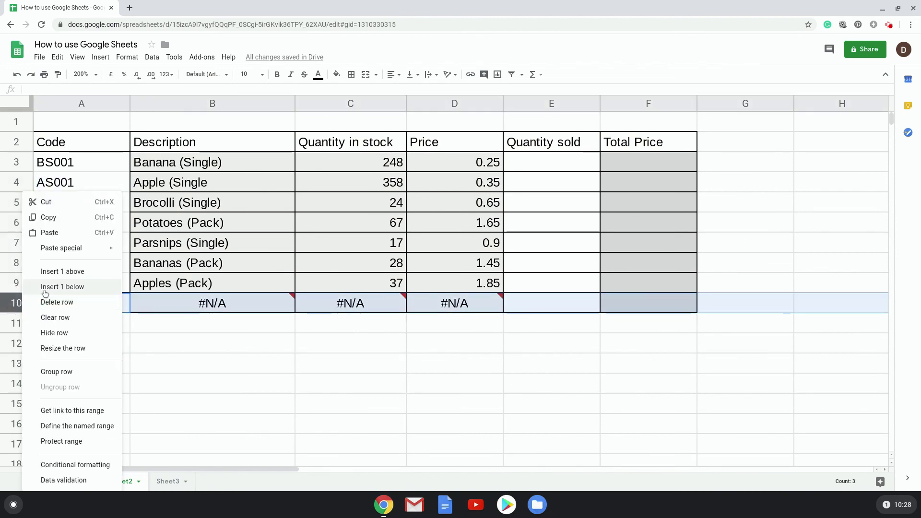
left_click(62, 304)
left_click_drag(299, 379, 298, 370)
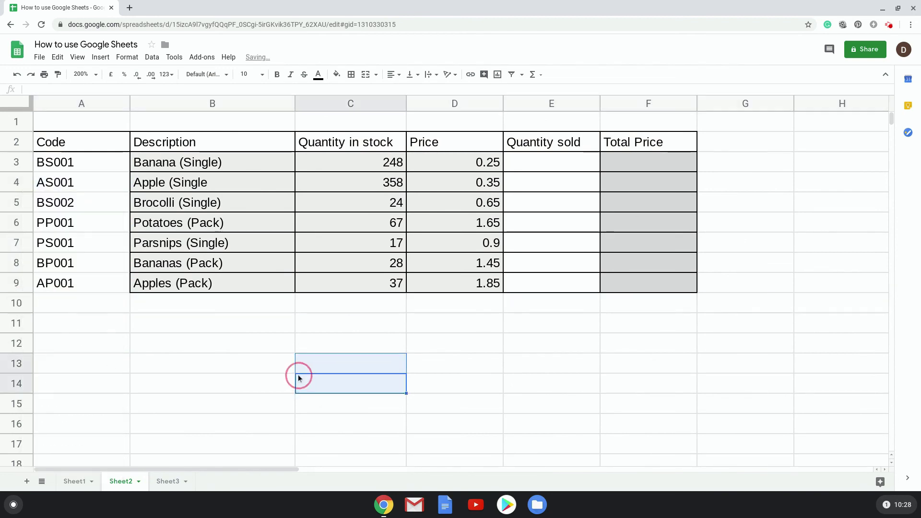
Step: Enter the formula =D3*E3 in the Total Price cell F3
left_click(641, 168)
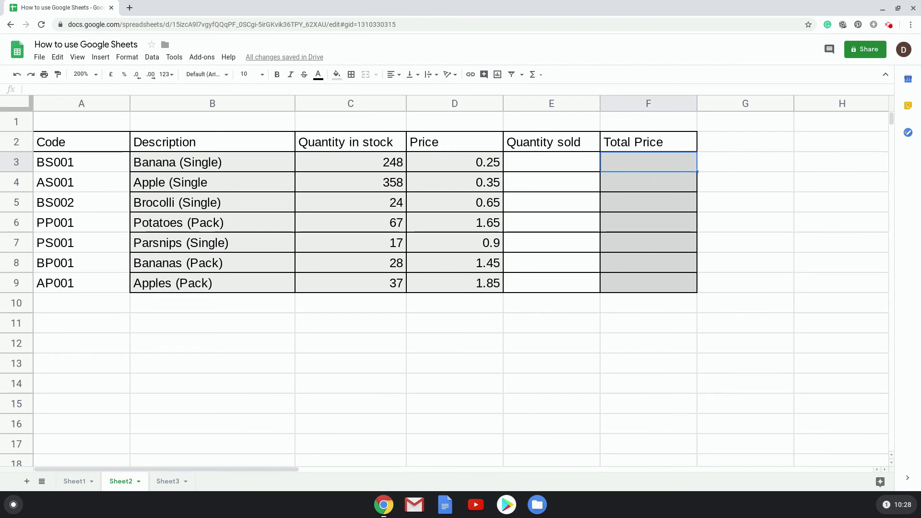
type("=E3")
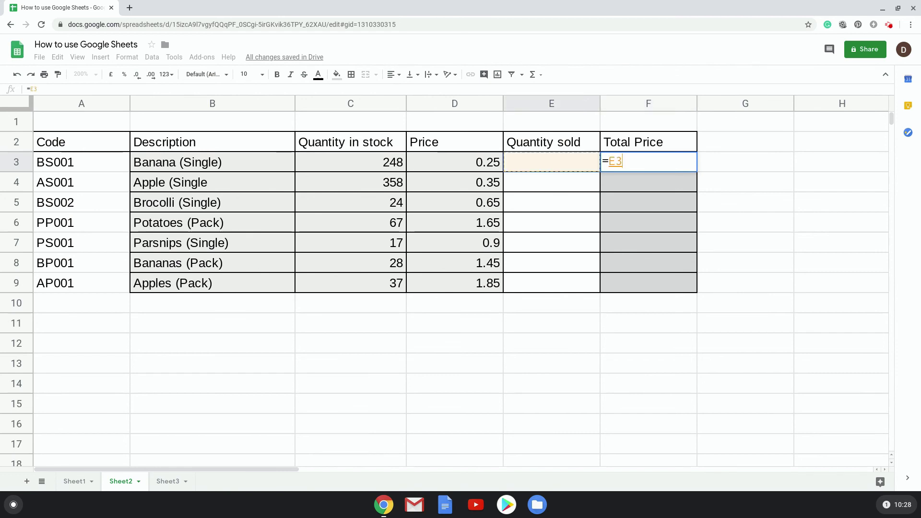
key("BackSpace")
key("BackSpace")
type("D3*E3")
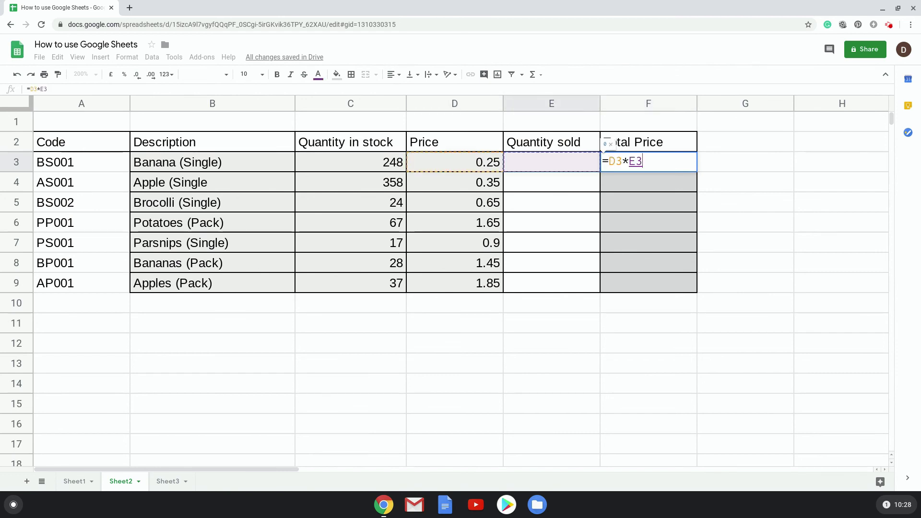
key("Return")
Step: Fill the Total Price formula in F3 down to row 9
key("Up")
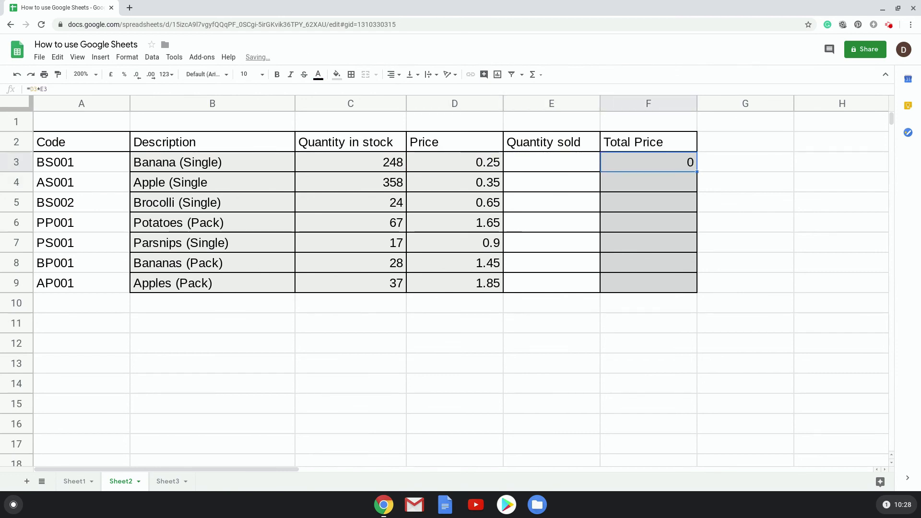
left_click_drag(696, 171, 696, 288)
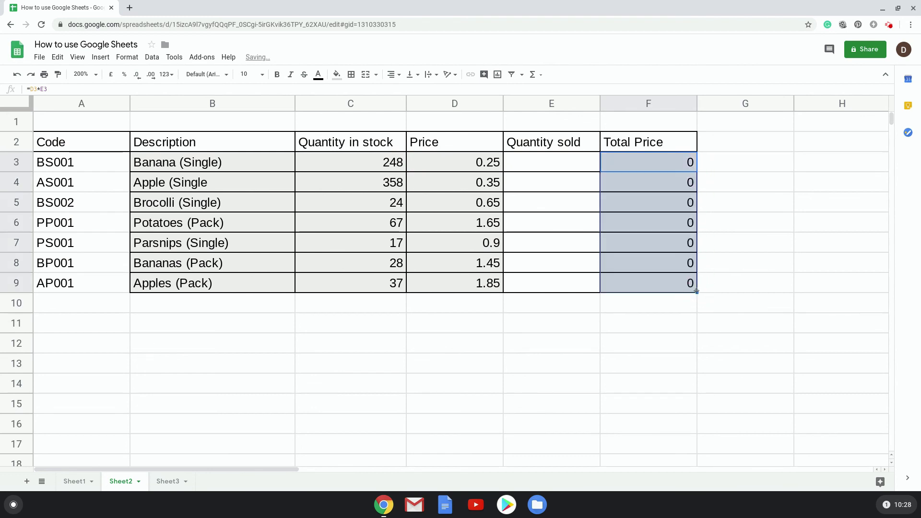
left_click(567, 239)
Step: Enter the sold quantities 4, 8, 14 and 3 in cells E3 to E6
left_click(530, 164)
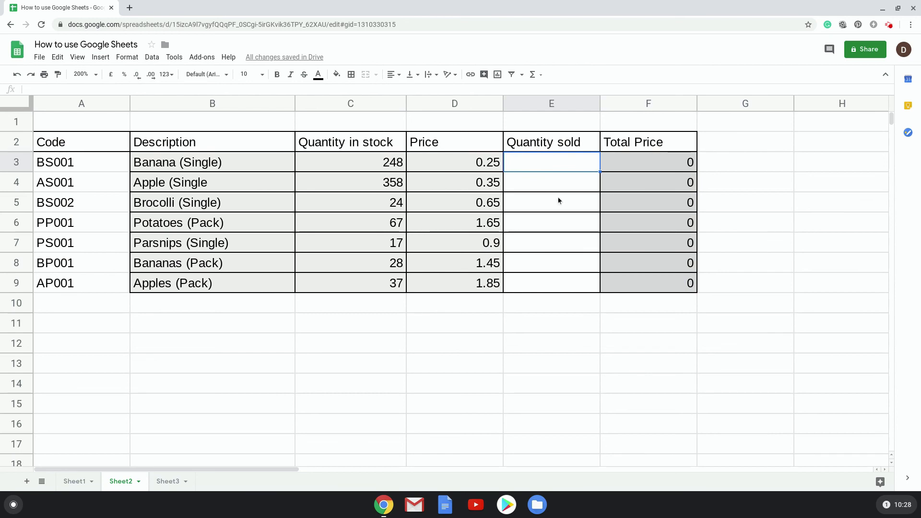
type("4")
key("Return")
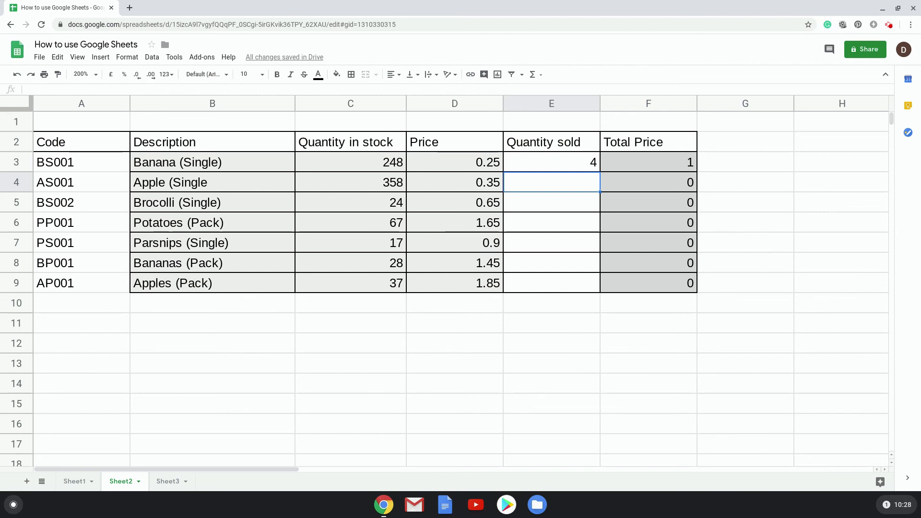
type("8")
key("Return")
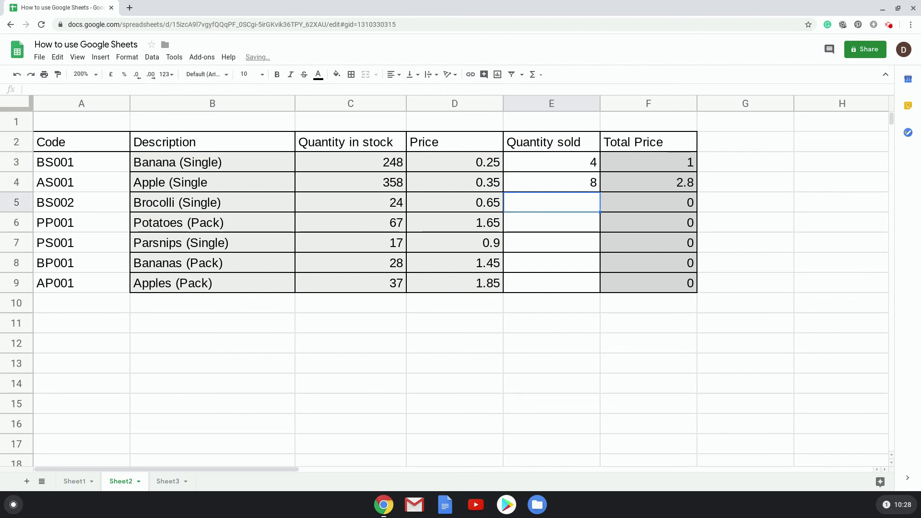
type("14")
key("Return")
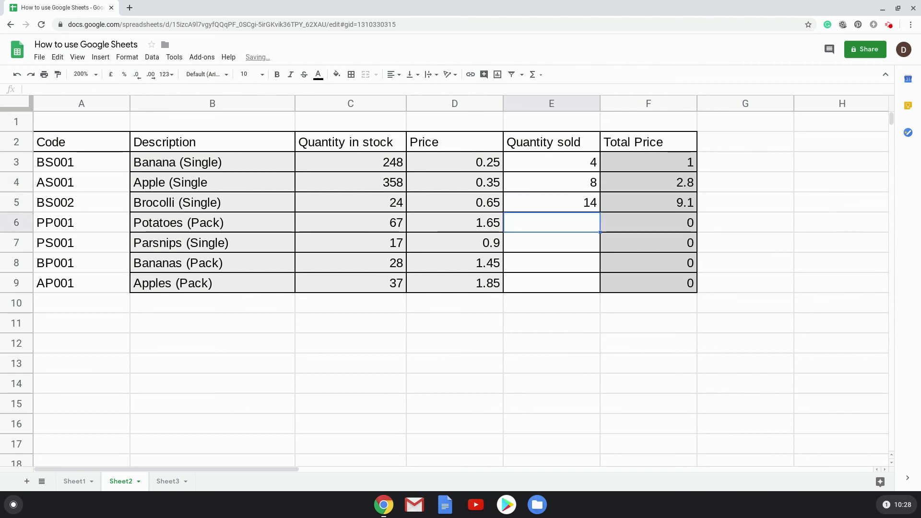
type("3")
key("Return")
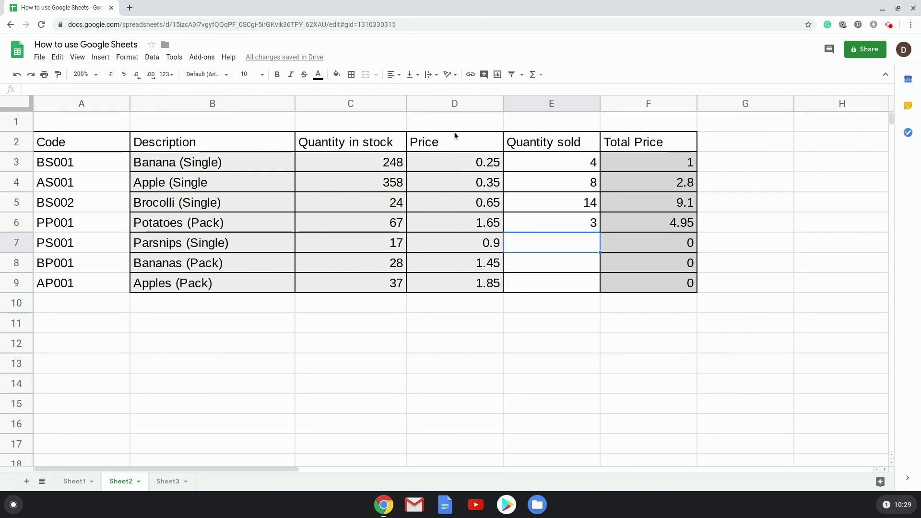
left_click(74, 481)
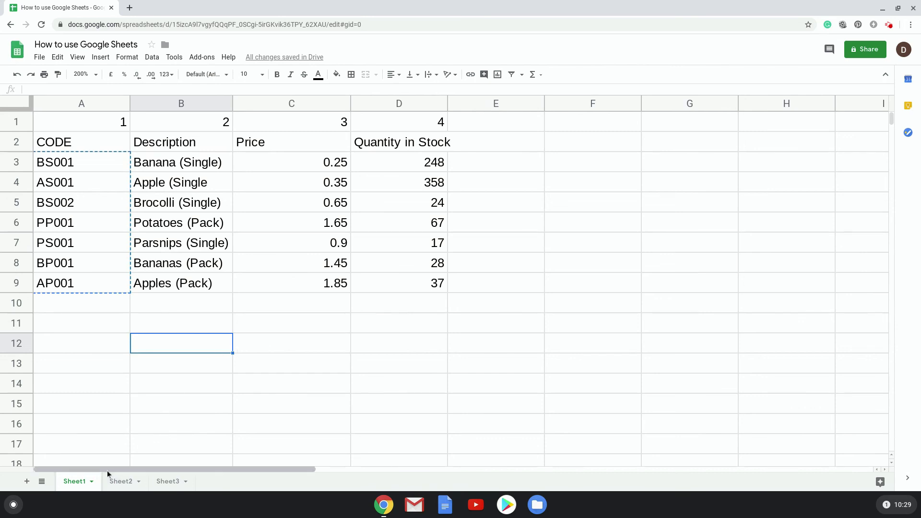
left_click(124, 482)
left_click(386, 316)
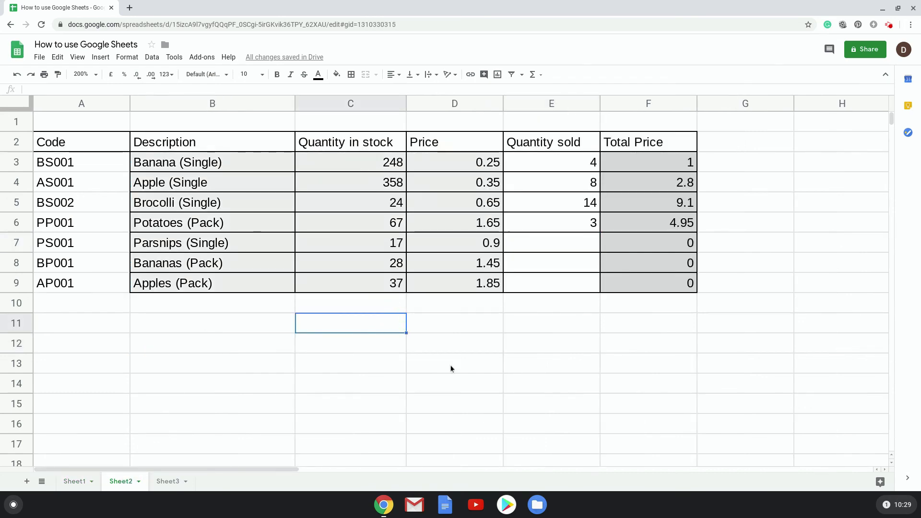